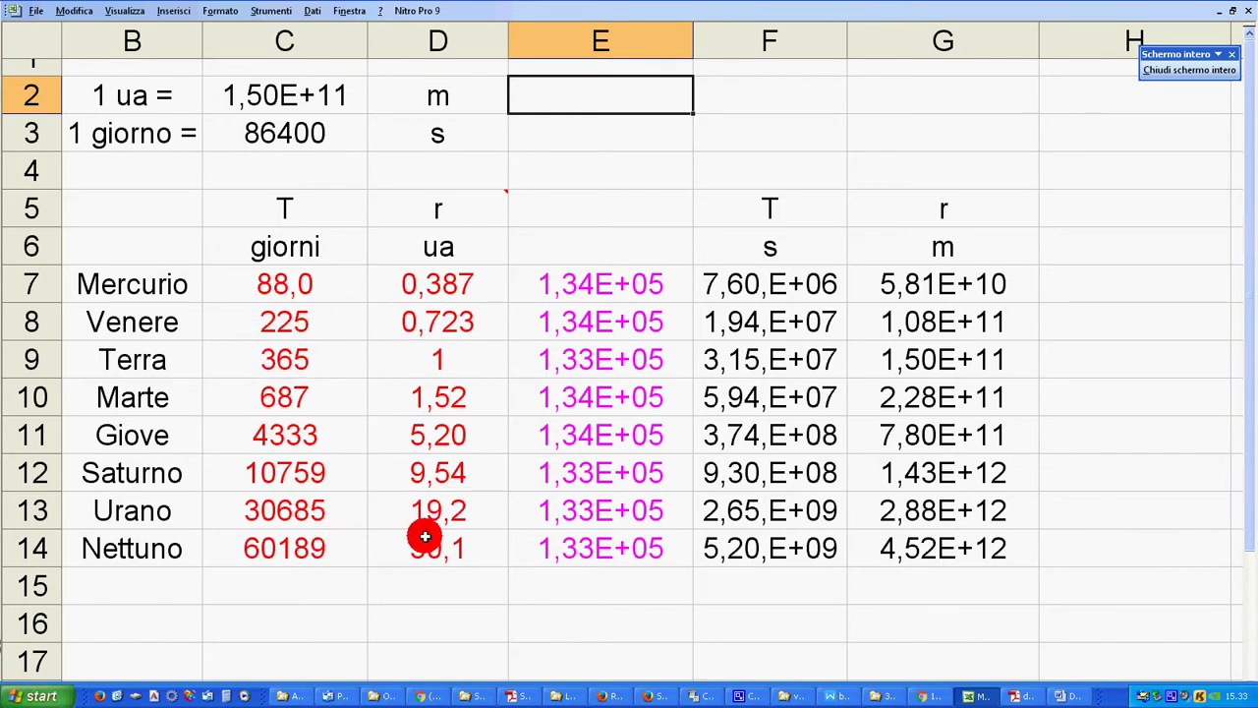
# - Remove the purple values from the planet rows in cells E7:E14
pyautogui.hotkey('ctrl', 'z')
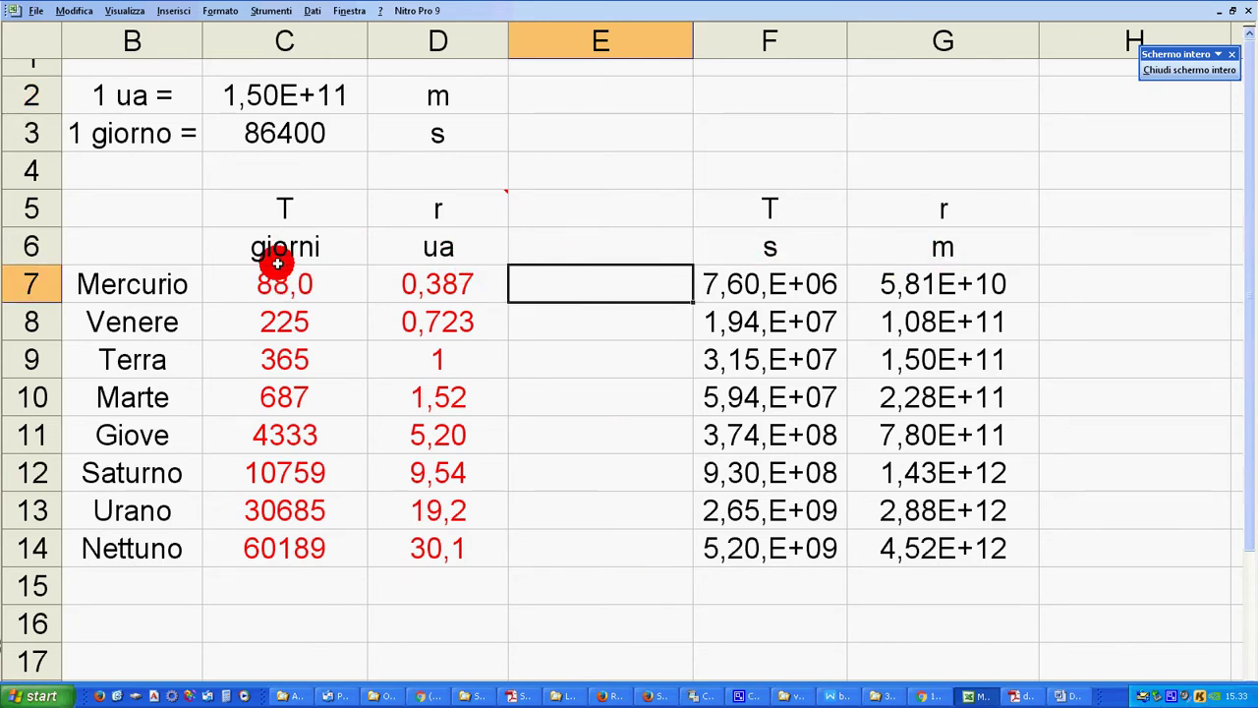
# - Examine how Mercurio's period converts from days to seconds, inspecting the formula behind the 1 giorno factor in C3
pyautogui.click(284, 253)
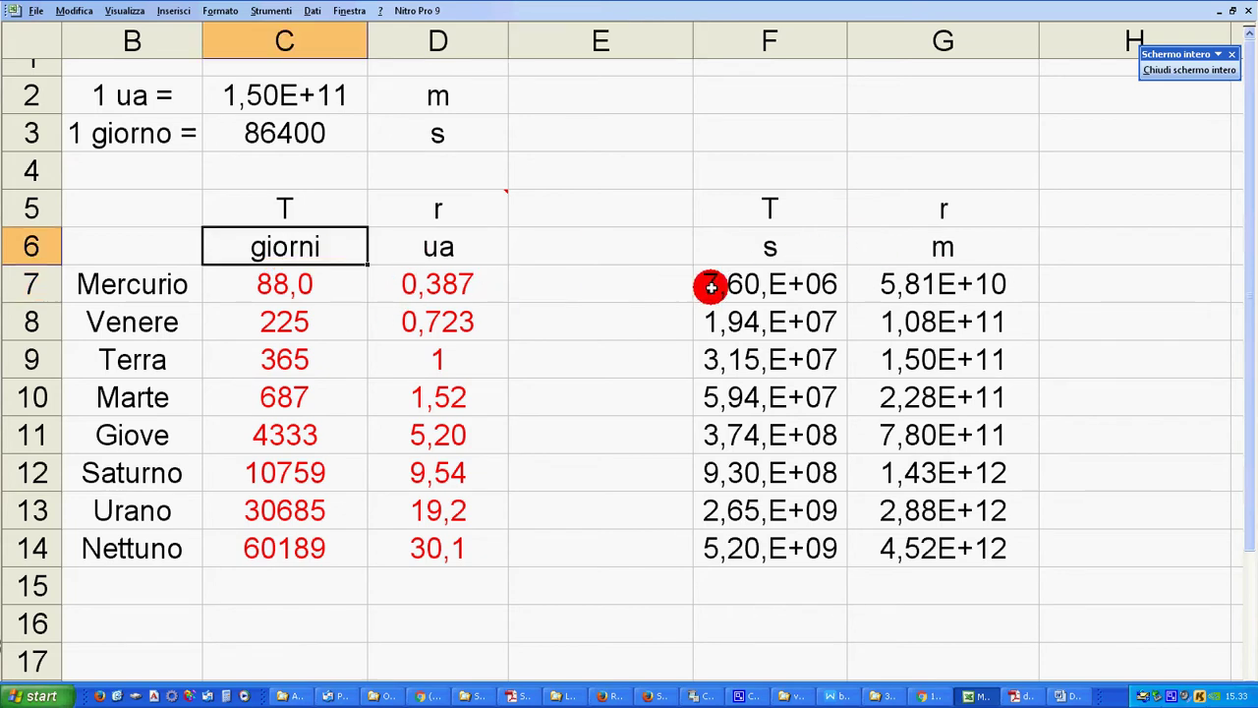
pyautogui.click(313, 279)
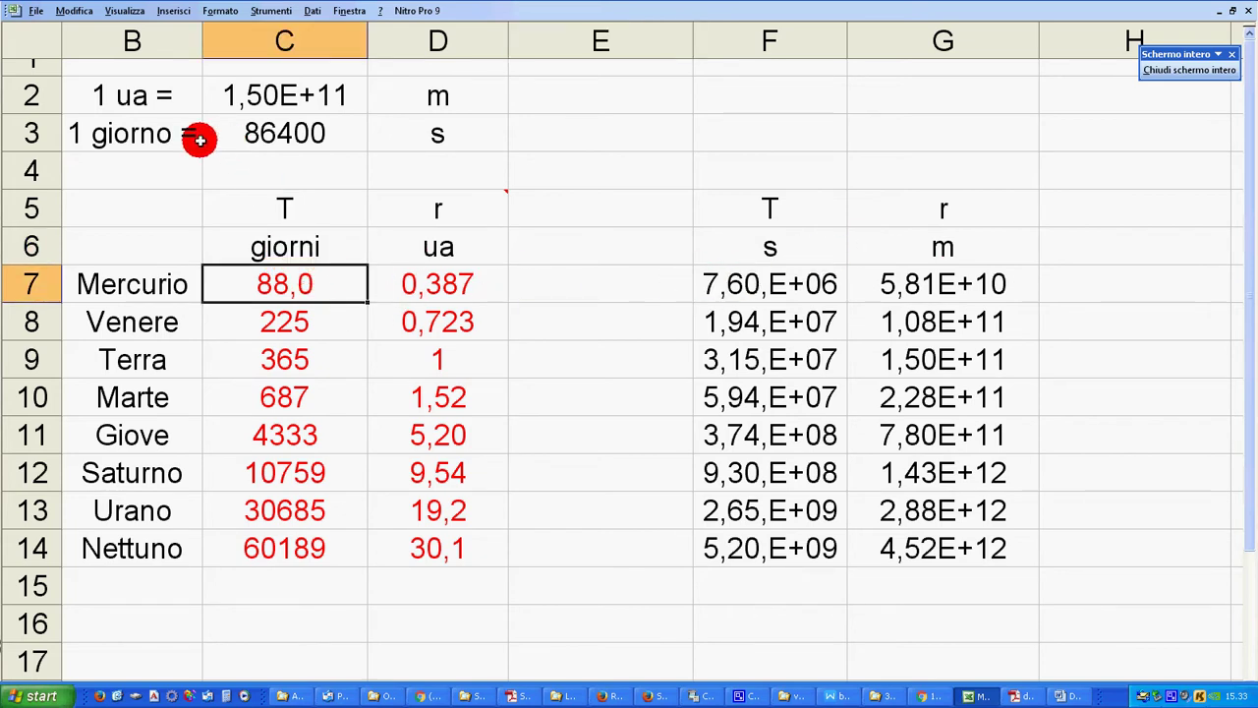
pyautogui.click(268, 133)
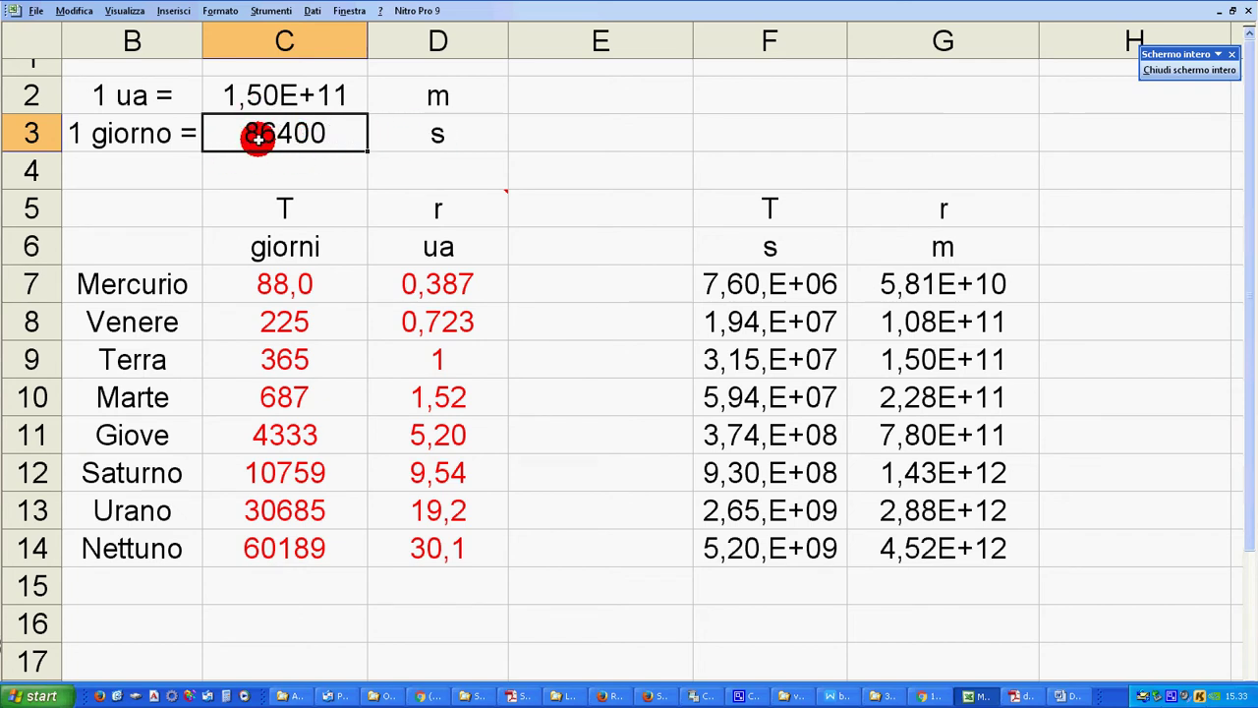
pyautogui.doubleClick(257, 137)
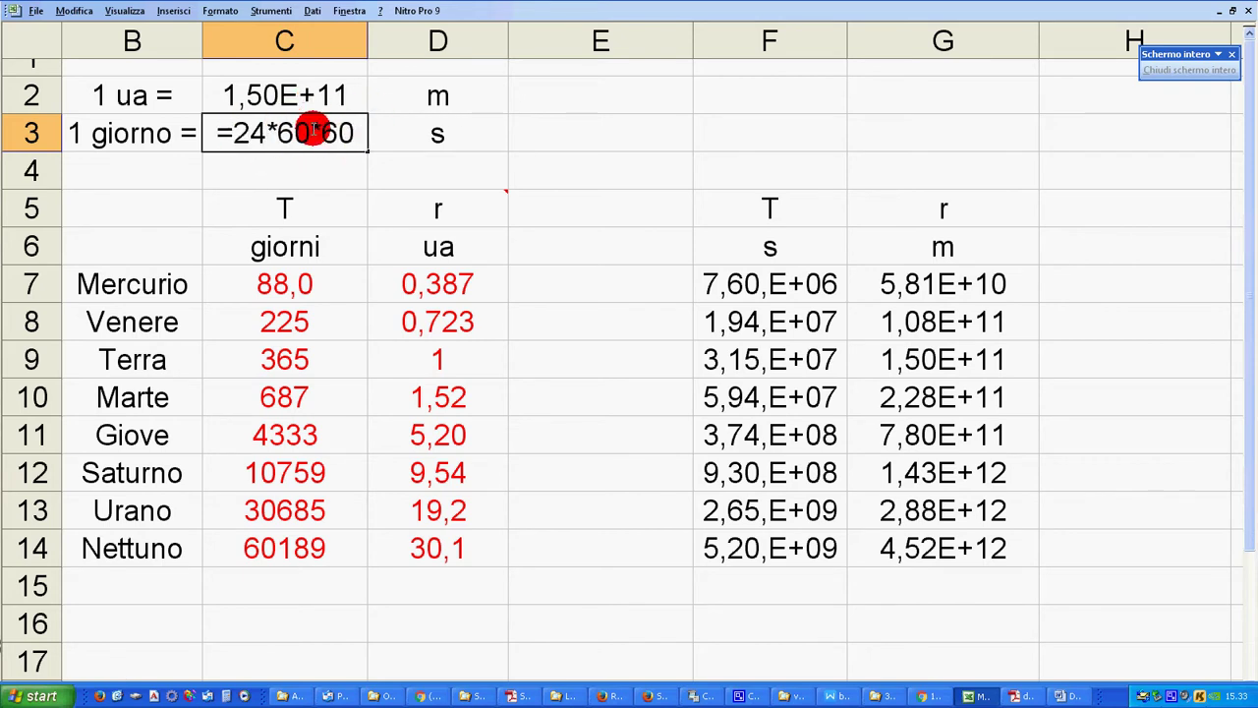
pyautogui.press('Return')
pyautogui.click(258, 277)
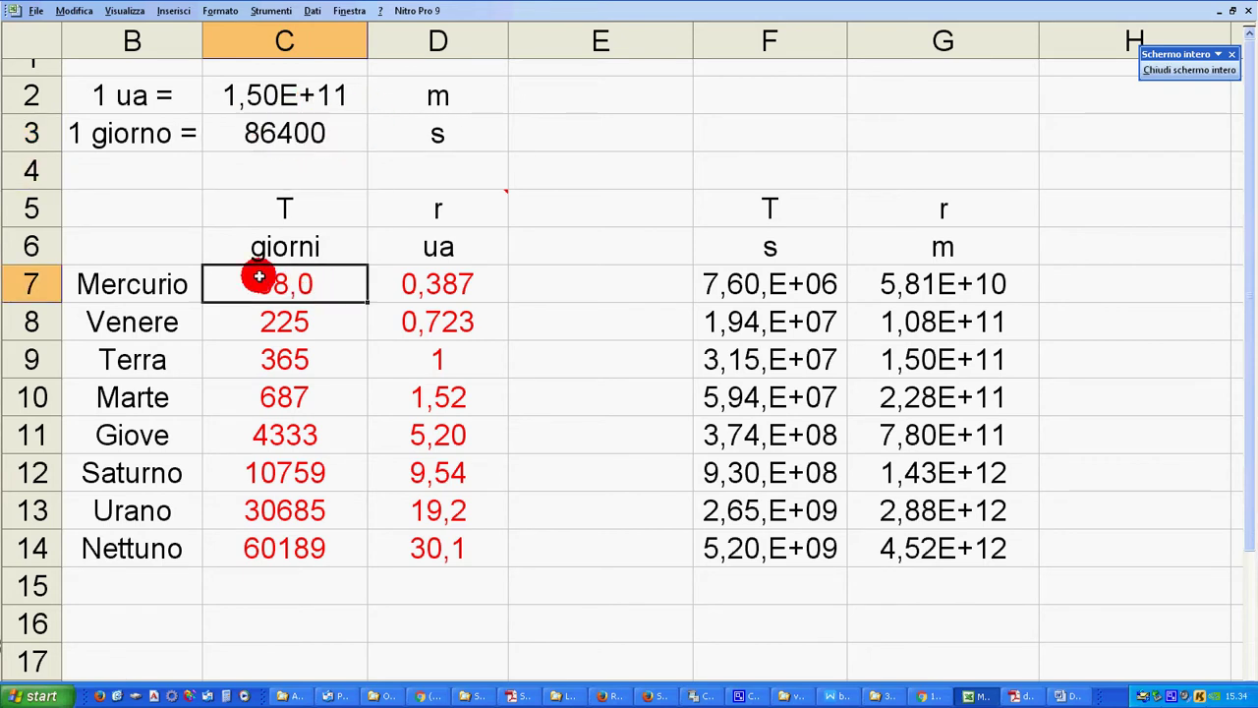
pyautogui.click(773, 270)
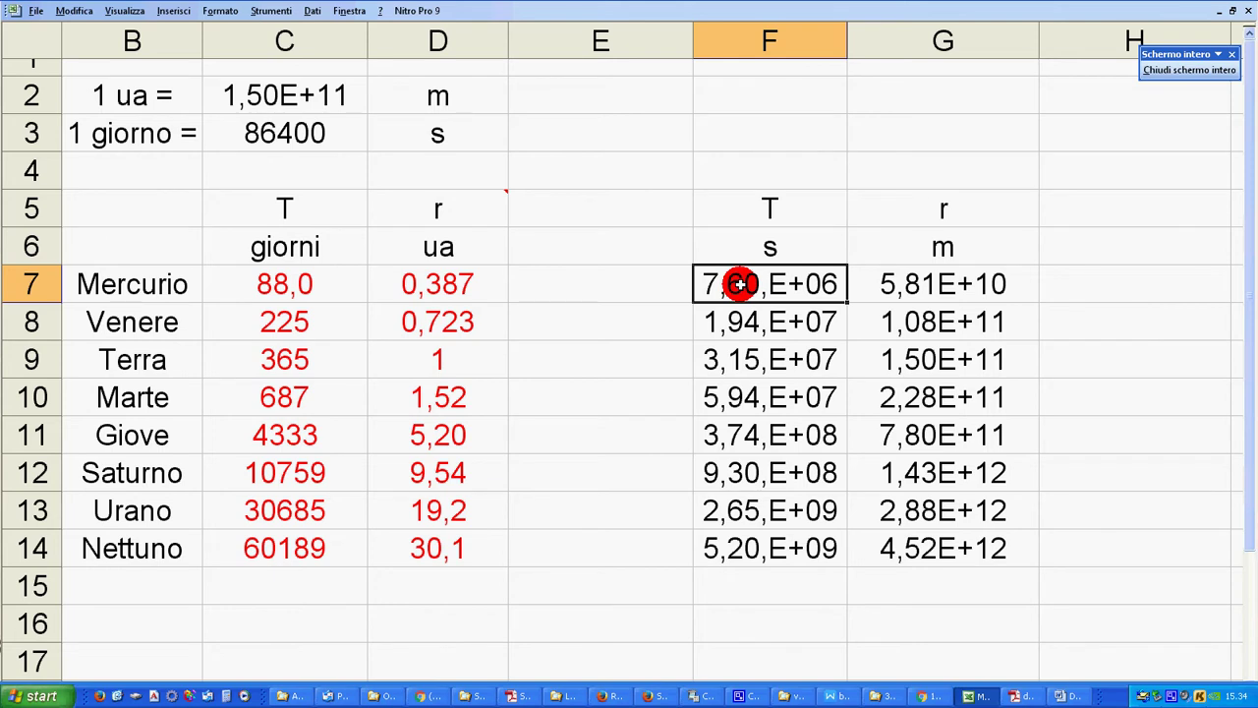
# - Examine how Mercurio's orbital radius converts from ua to metres, inspecting the formula behind the 1 ua factor in C2
pyautogui.click(414, 243)
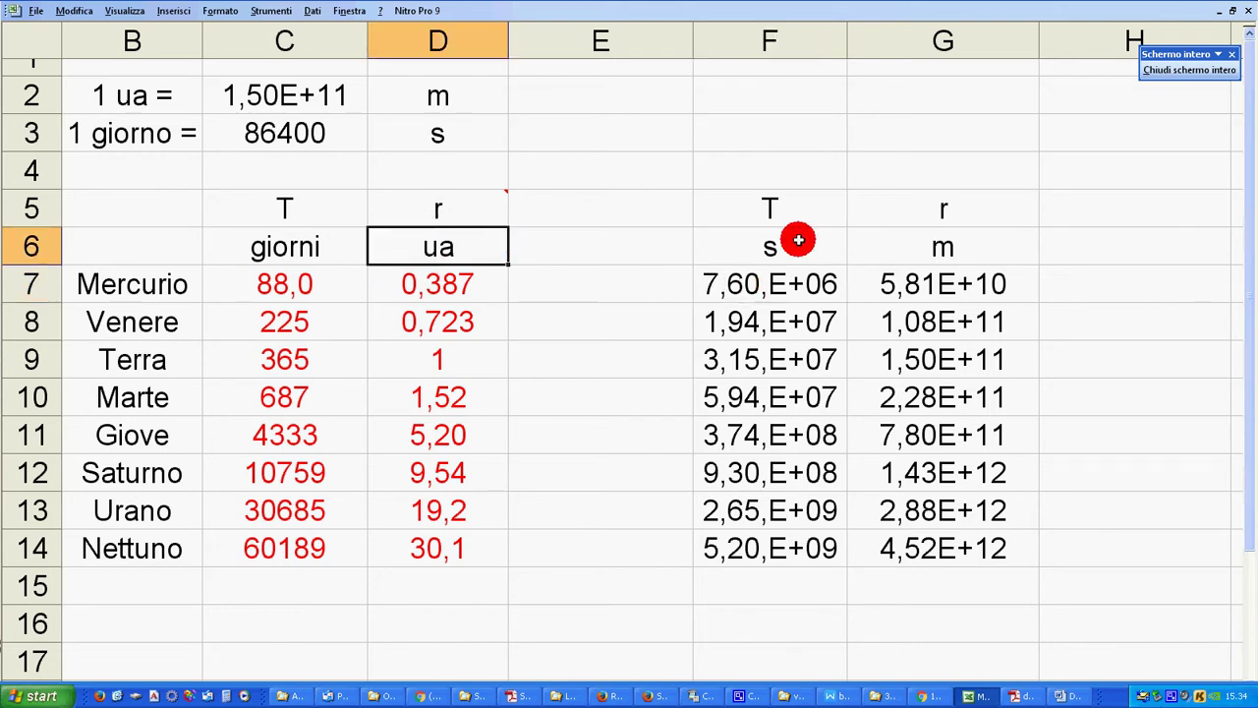
pyautogui.click(947, 250)
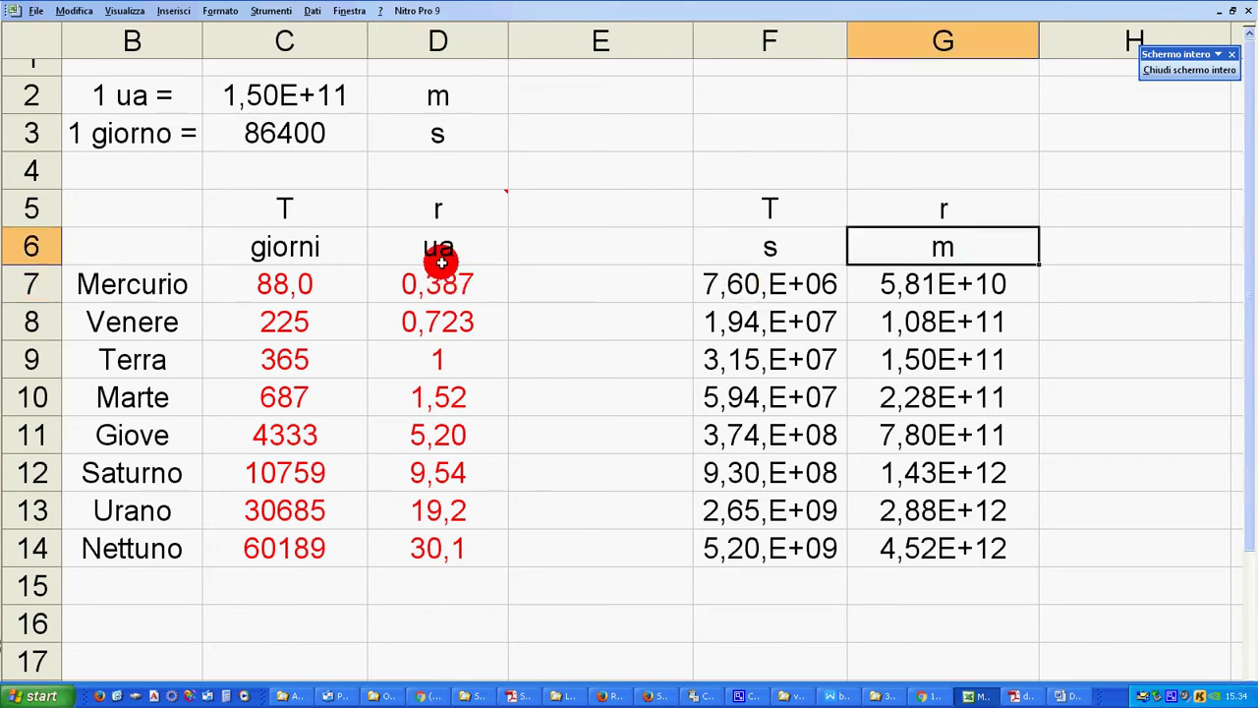
pyautogui.click(263, 99)
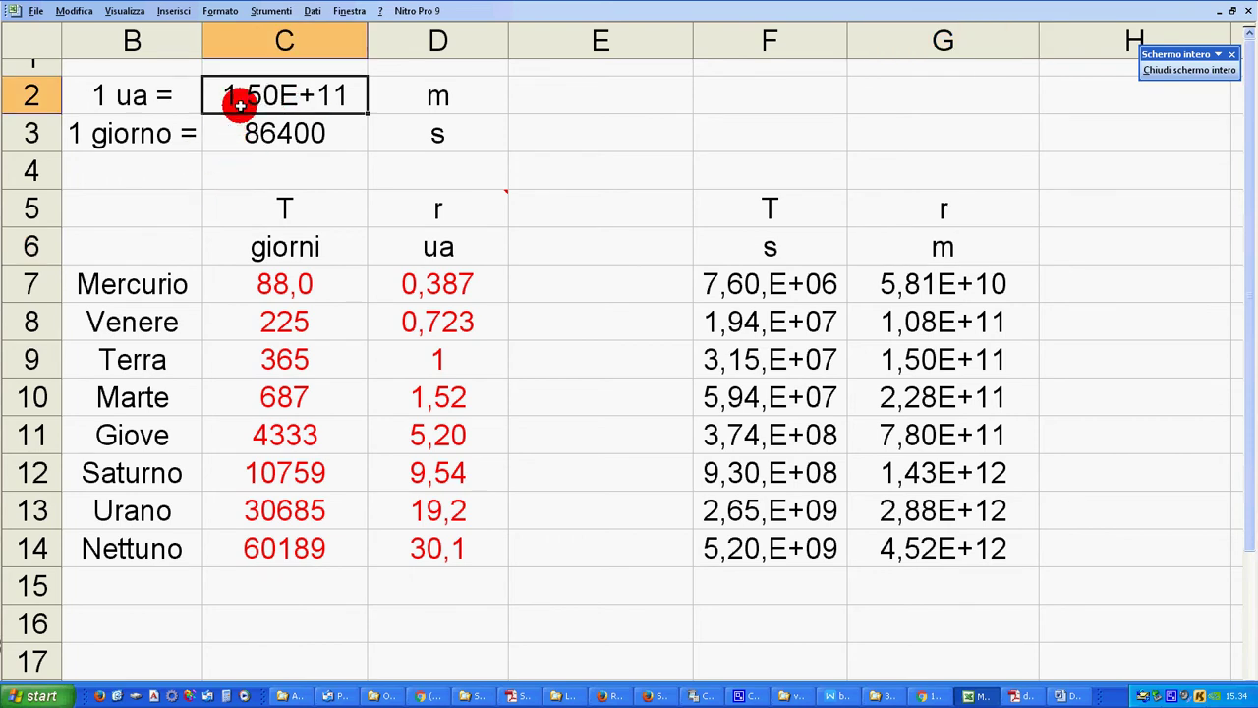
pyautogui.doubleClick(341, 105)
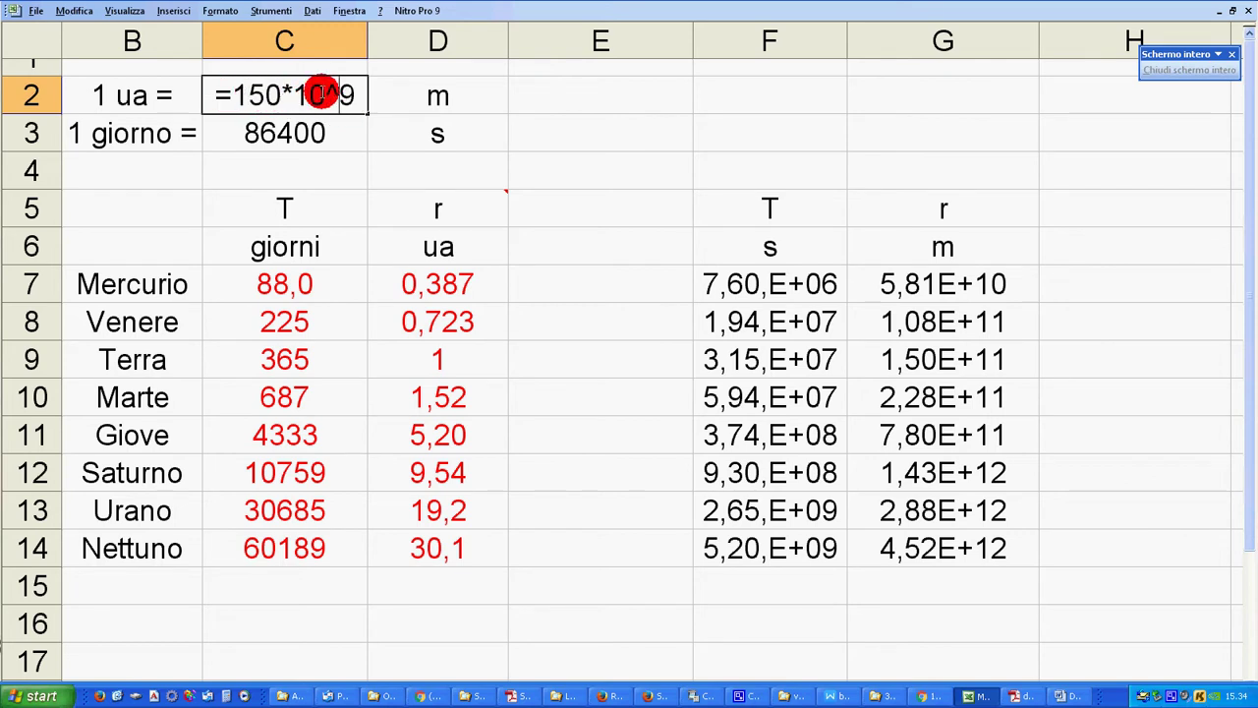
pyautogui.press('Escape')
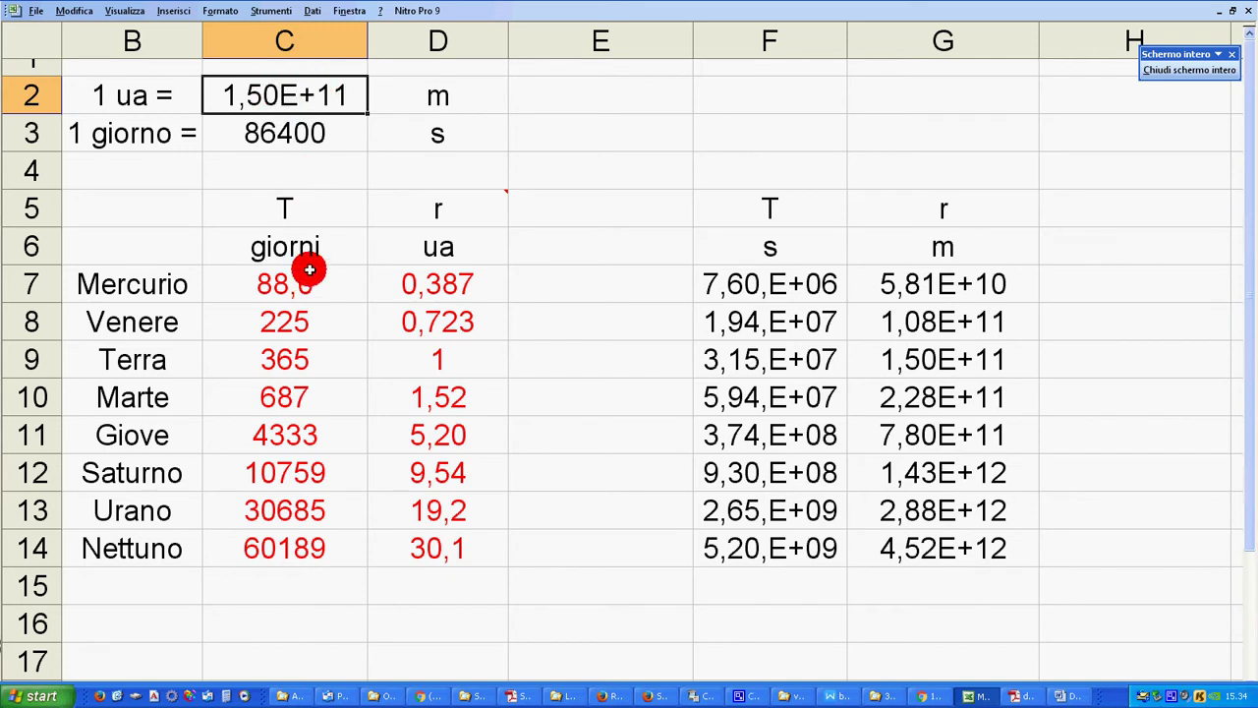
pyautogui.click(417, 282)
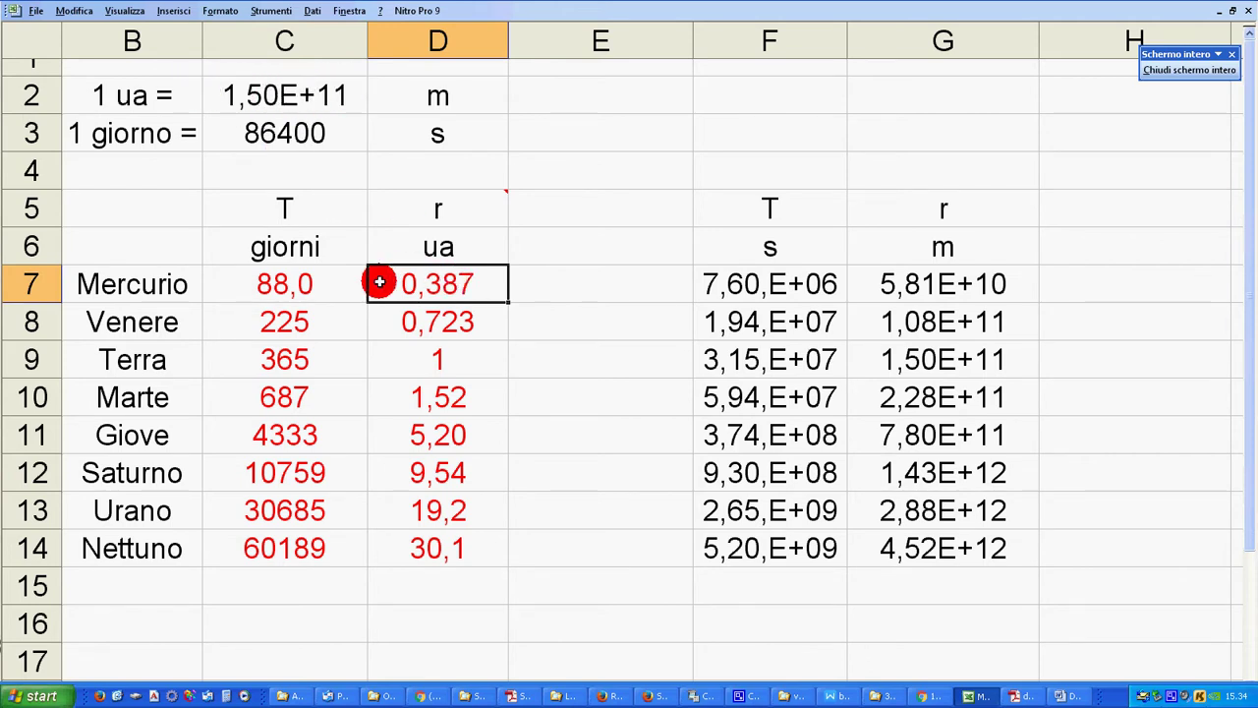
pyautogui.click(947, 287)
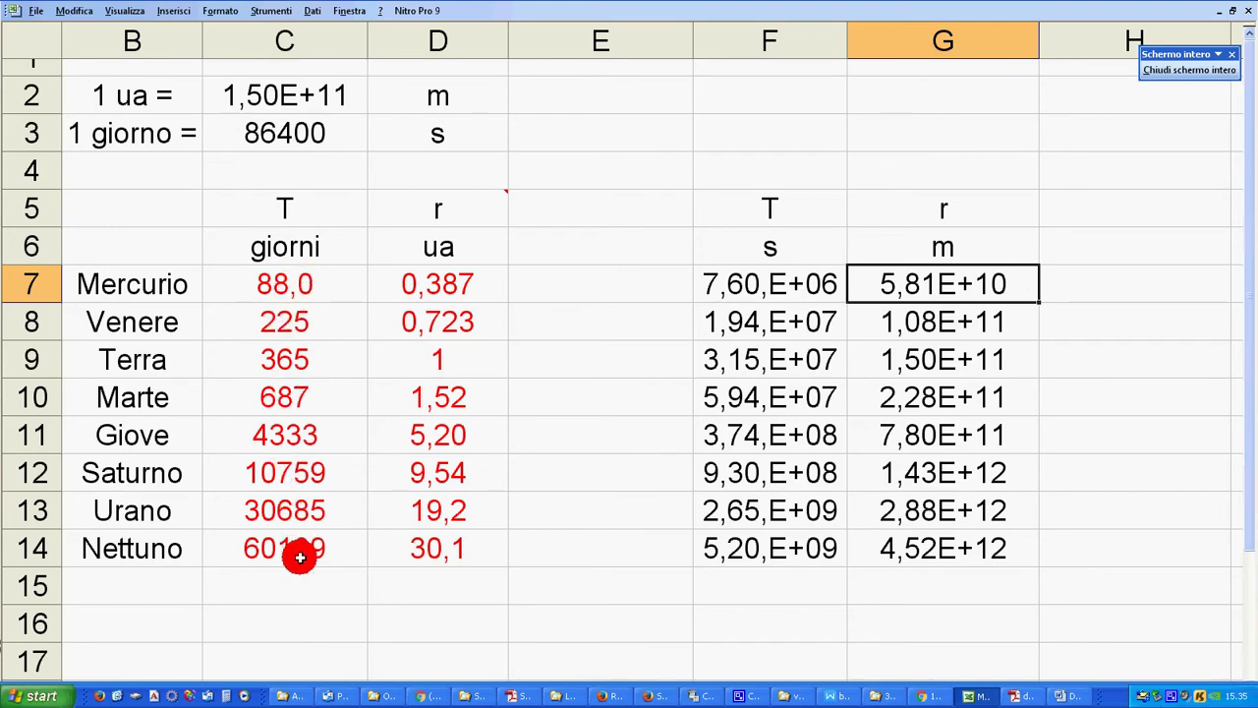
# - Switch to the Solar System - Planet Movement Animation video, point out the sun and several planets, and play it
pyautogui.hotkey('alt', 'Tab')
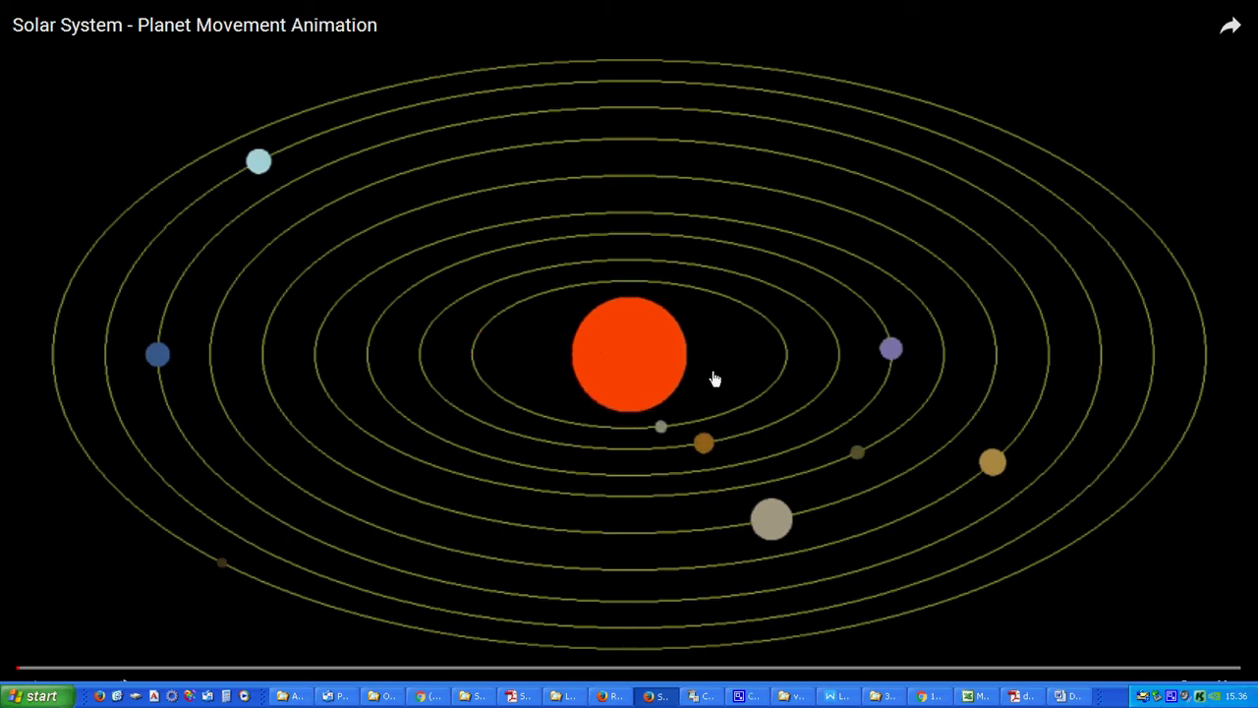
pyautogui.click(630, 350)
pyautogui.moveTo(652, 354)
pyautogui.mouseDown()
pyautogui.moveTo(637, 332)
pyautogui.moveTo(658, 428)
pyautogui.mouseUp()
pyautogui.click(890, 349)
pyautogui.click(993, 467)
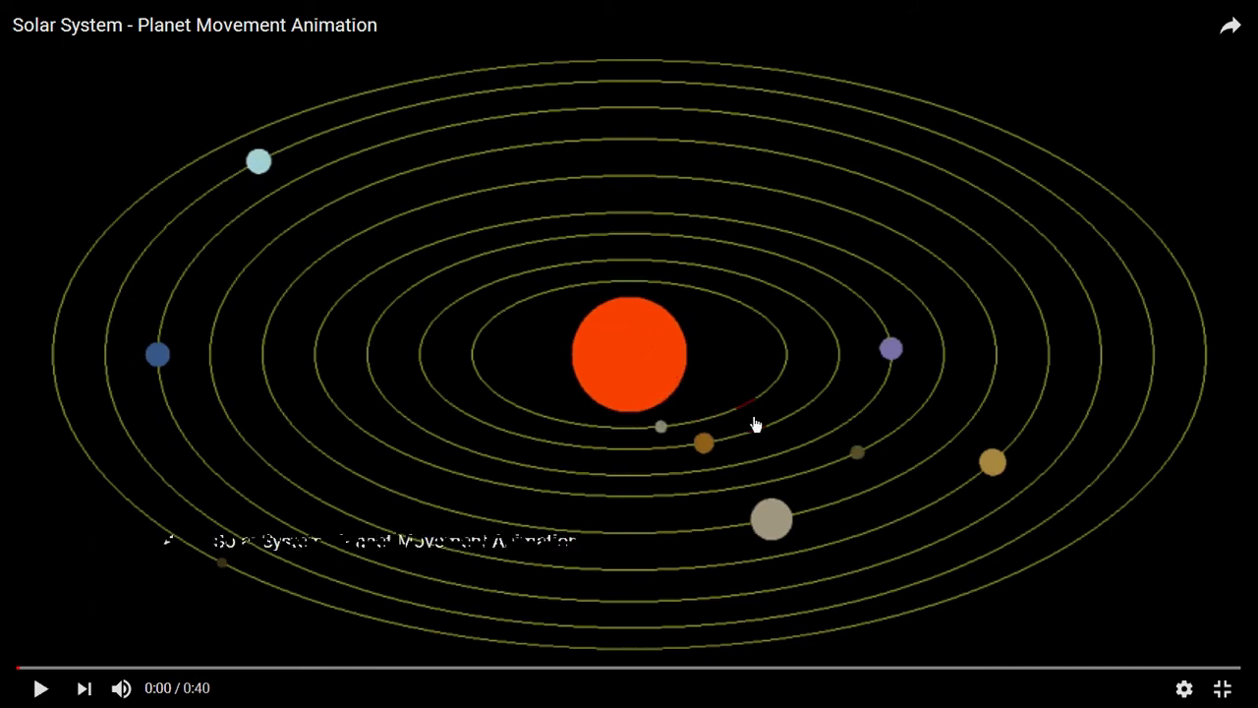
pyautogui.click(39, 687)
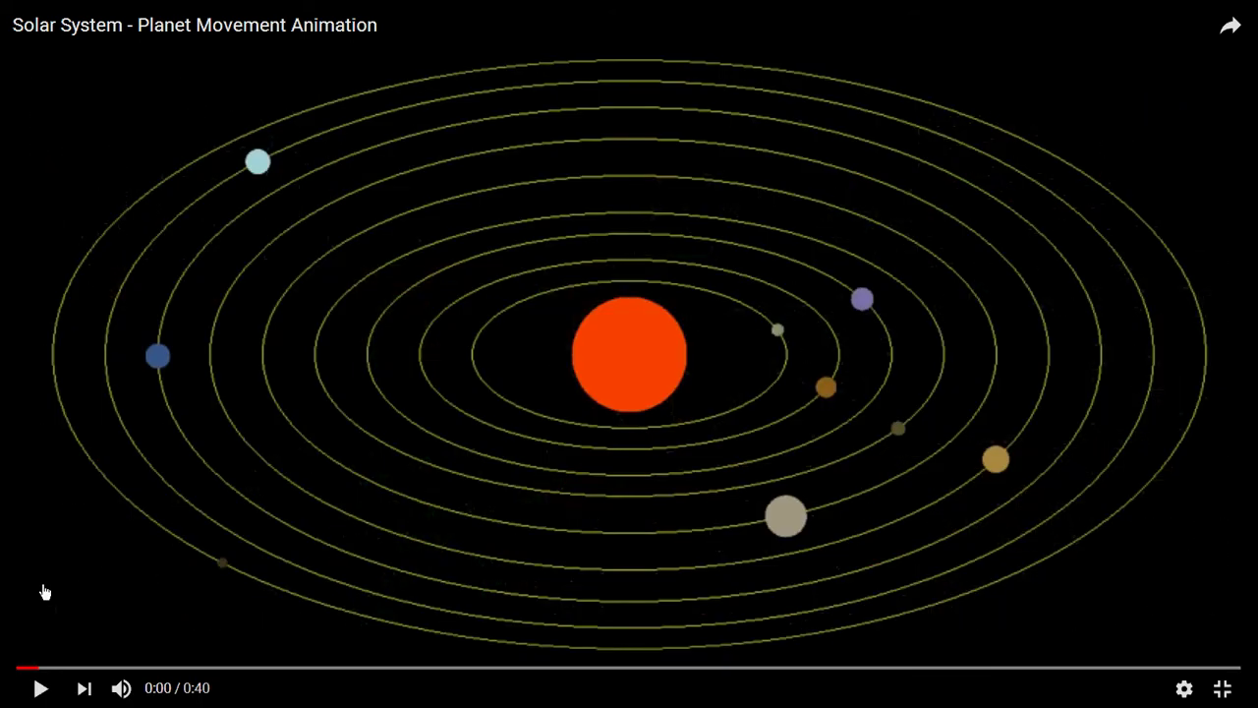
pyautogui.click(44, 591)
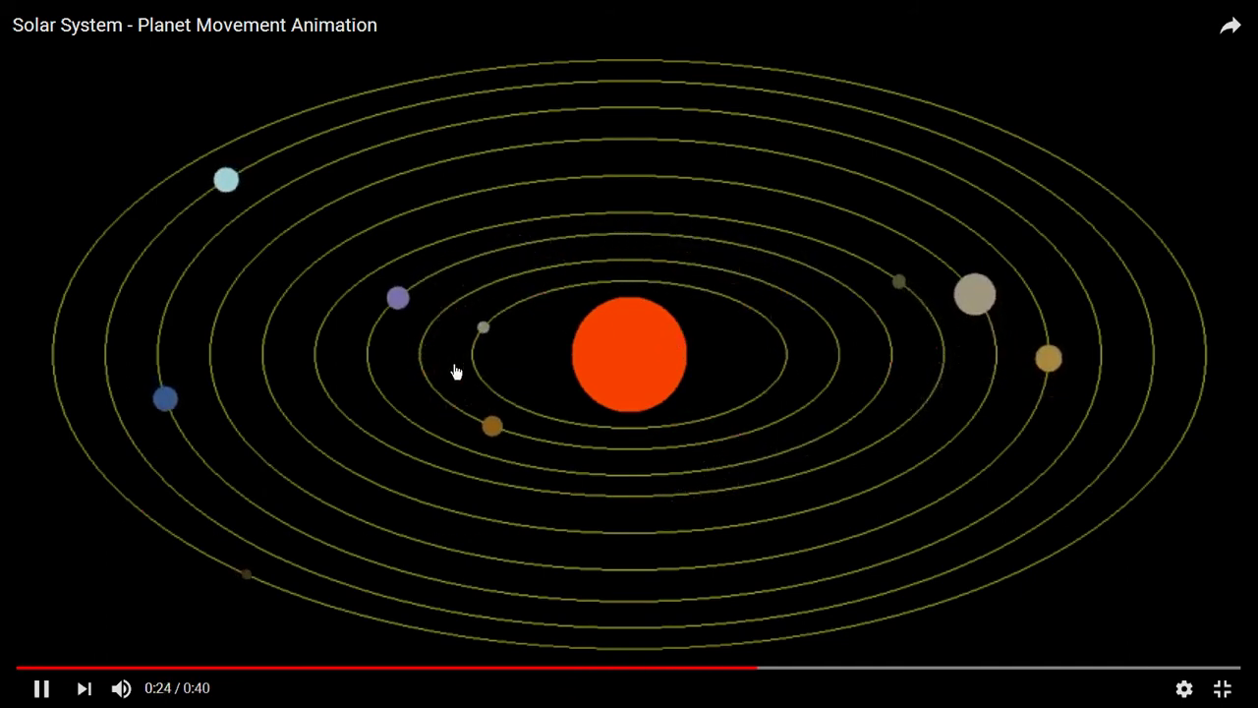
pyautogui.click(653, 364)
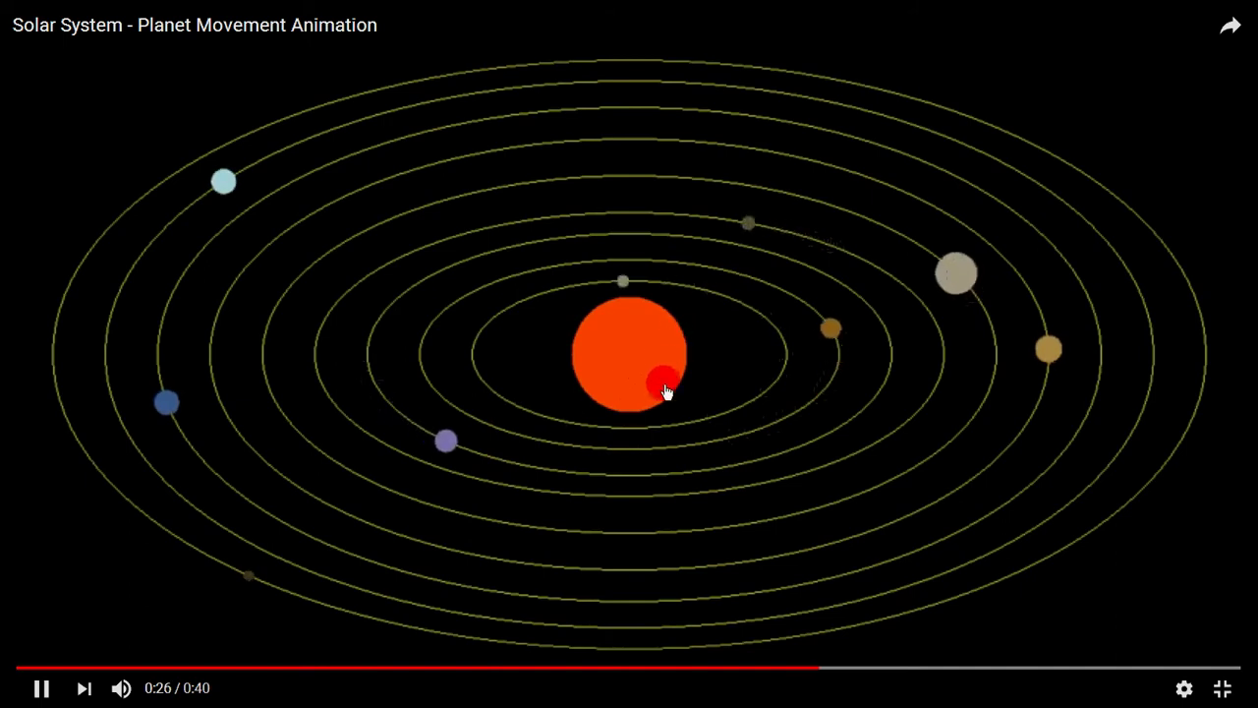
pyautogui.click(684, 482)
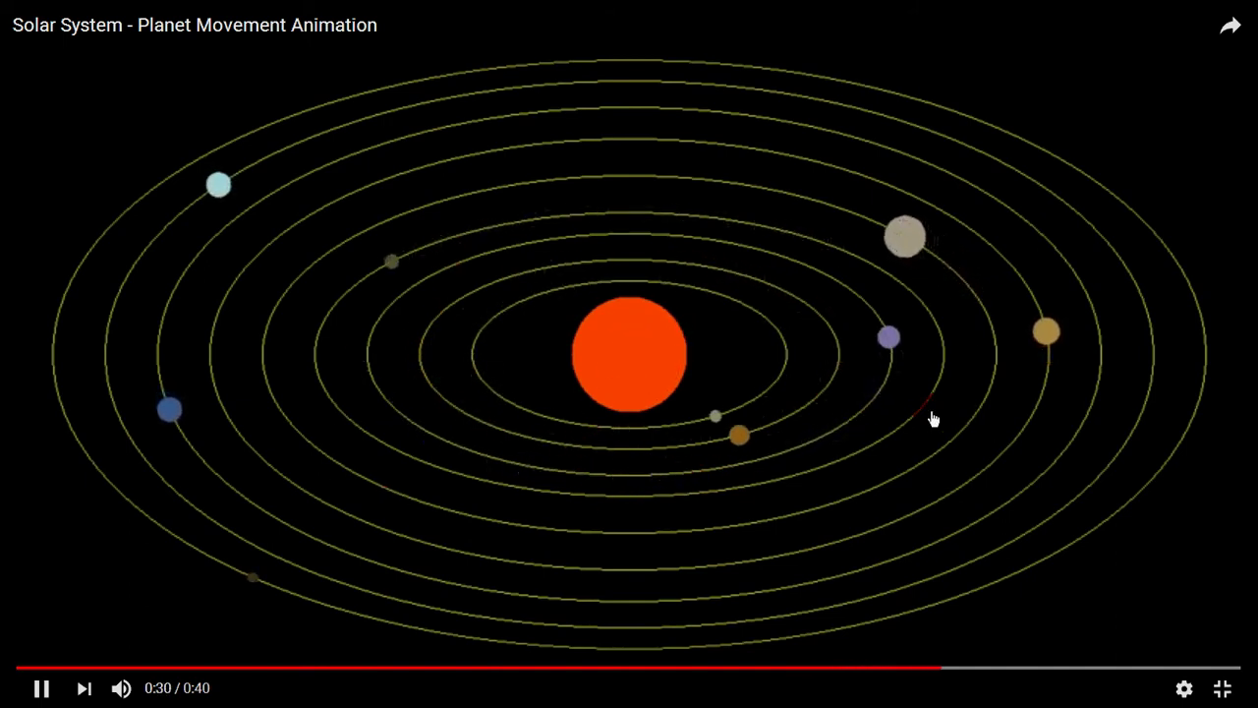
# - Return to the Excel sheet and enter the headings T/r and giorni/ua in E5:E6 and T/r and s/m in H5:H6
pyautogui.hotkey('alt', 'Tab')
pyautogui.click(566, 283)
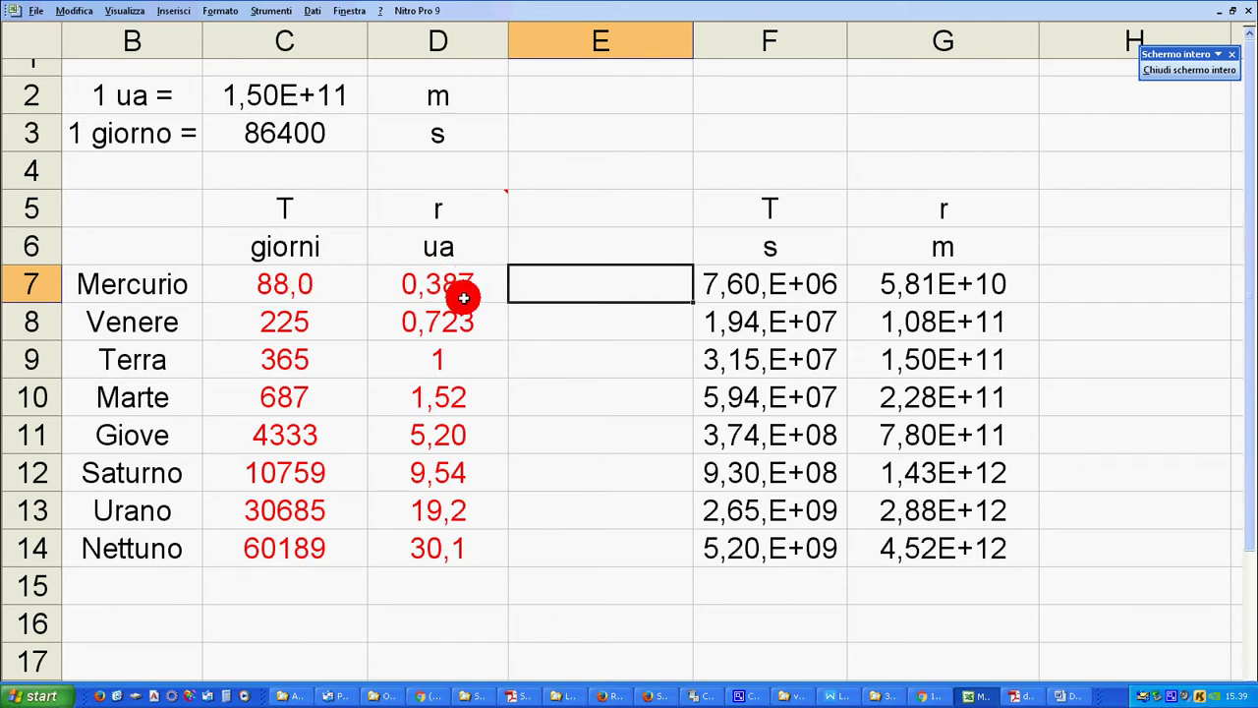
pyautogui.moveTo(448, 281); pyautogui.dragTo(451, 542)
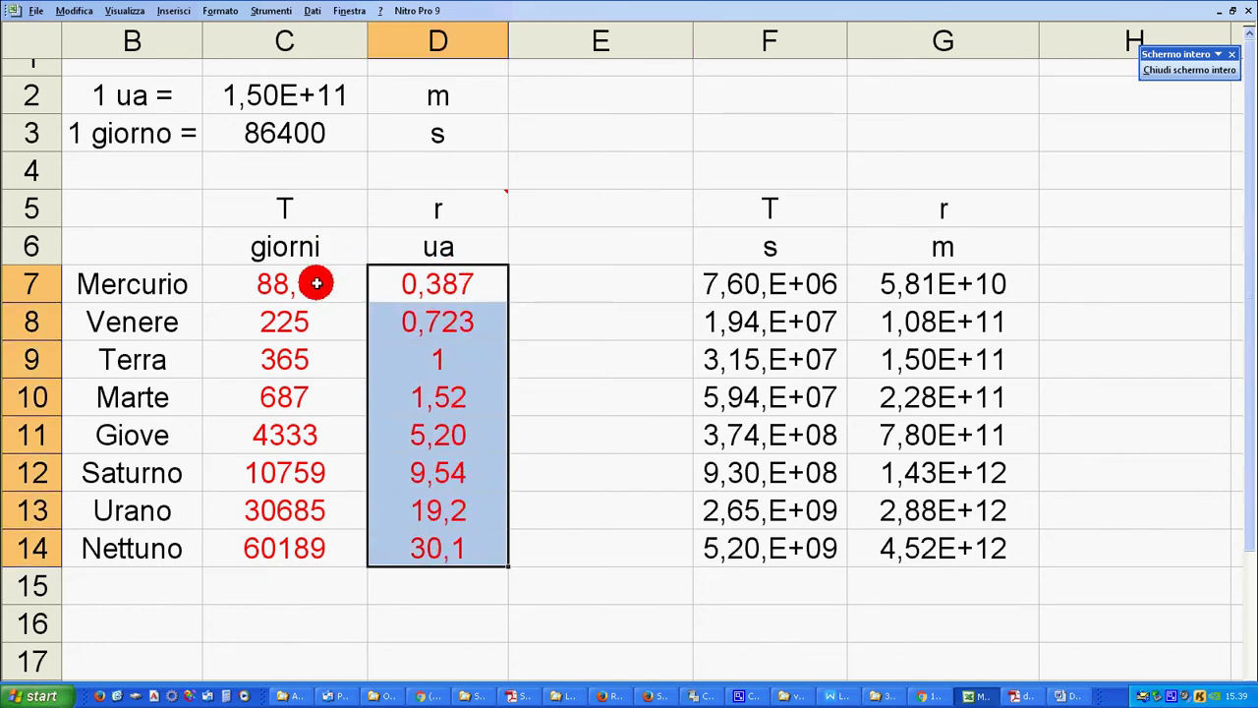
pyautogui.moveTo(316, 283); pyautogui.dragTo(309, 541)
pyautogui.click(530, 293)
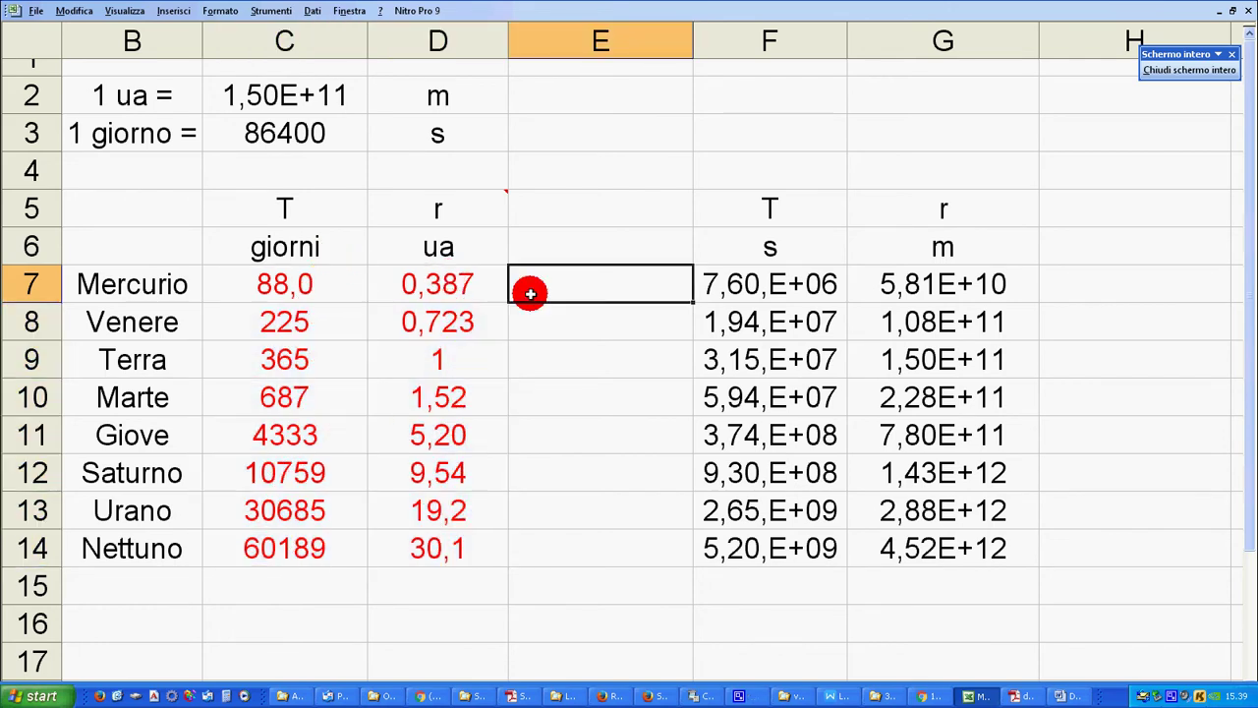
pyautogui.click(447, 283)
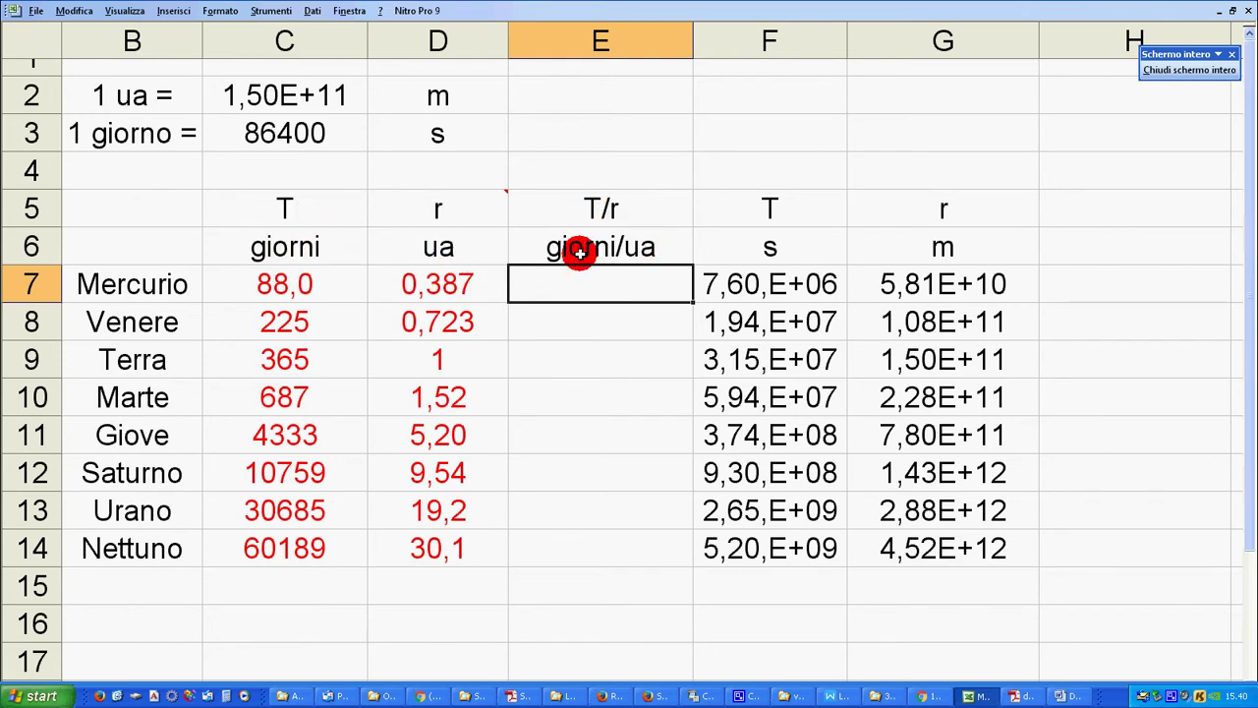
pyautogui.click(1157, 292)
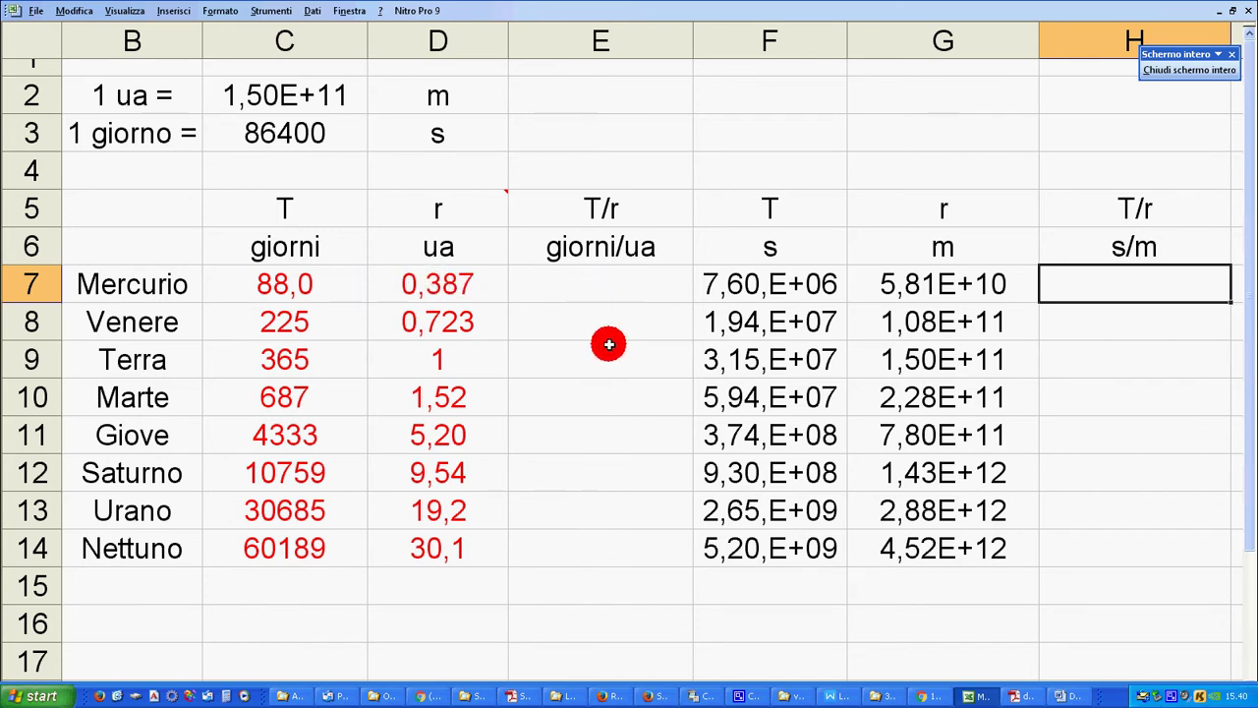
# - Enter the formula +C7/D7 in E7 and fill it down through E14 for all planets
pyautogui.click(605, 288)
pyautogui.write('+C7/D7')
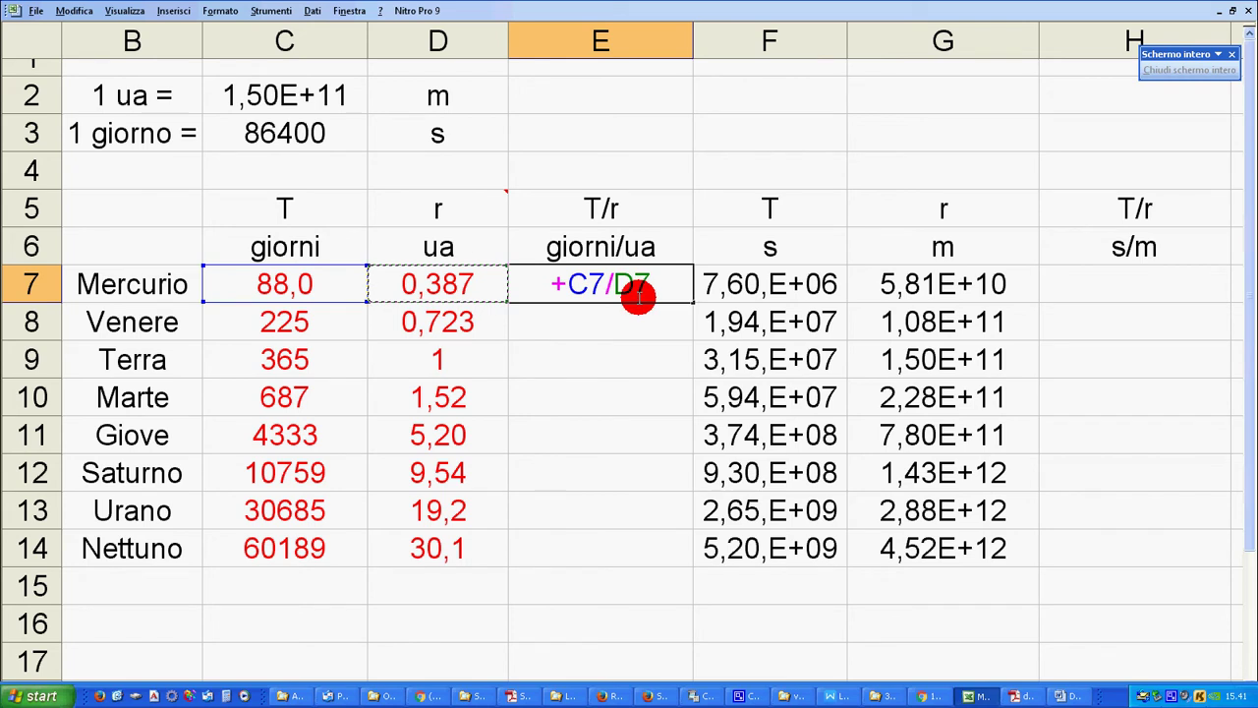
pyautogui.hotkey('ctrl', 'Return')
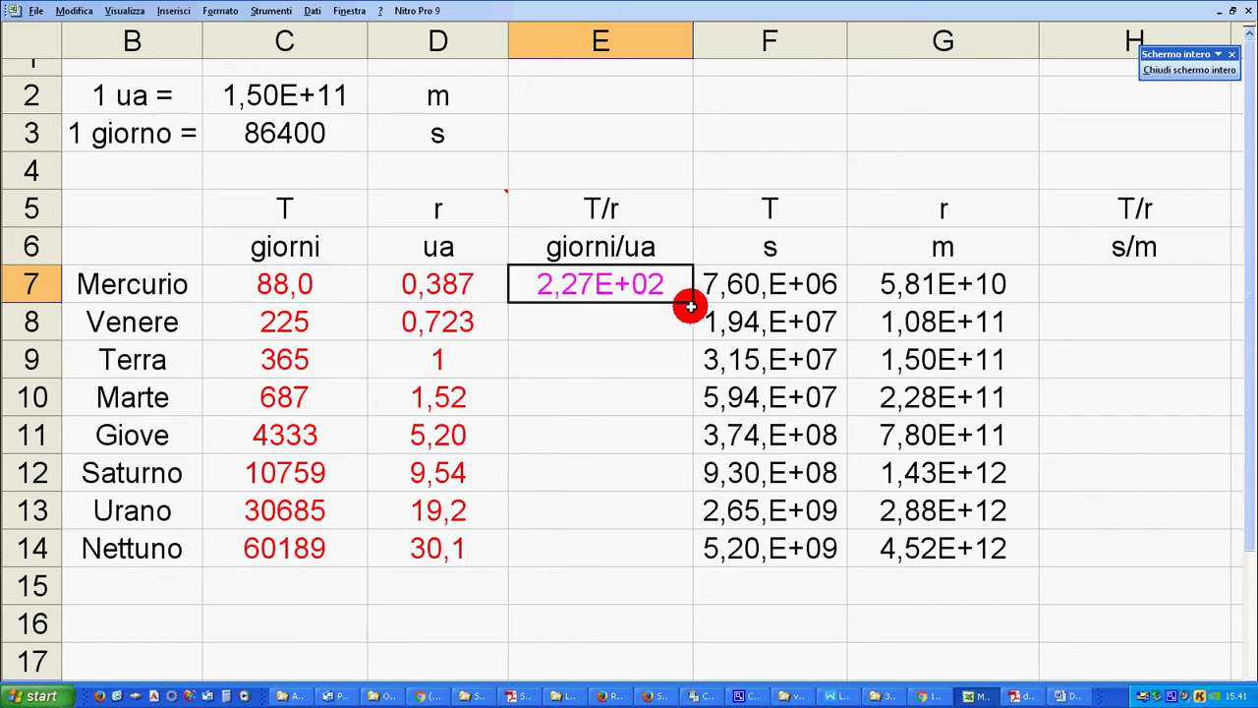
pyautogui.moveTo(692, 312); pyautogui.dragTo(691, 554)
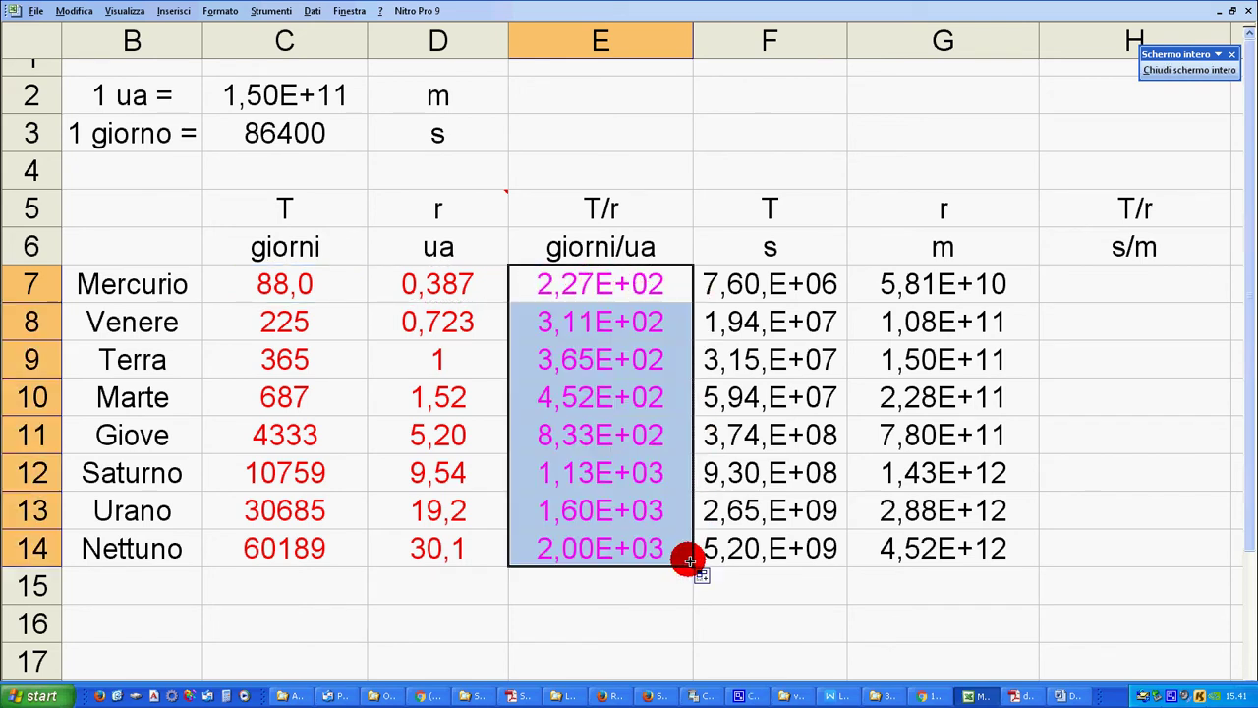
pyautogui.click(594, 323)
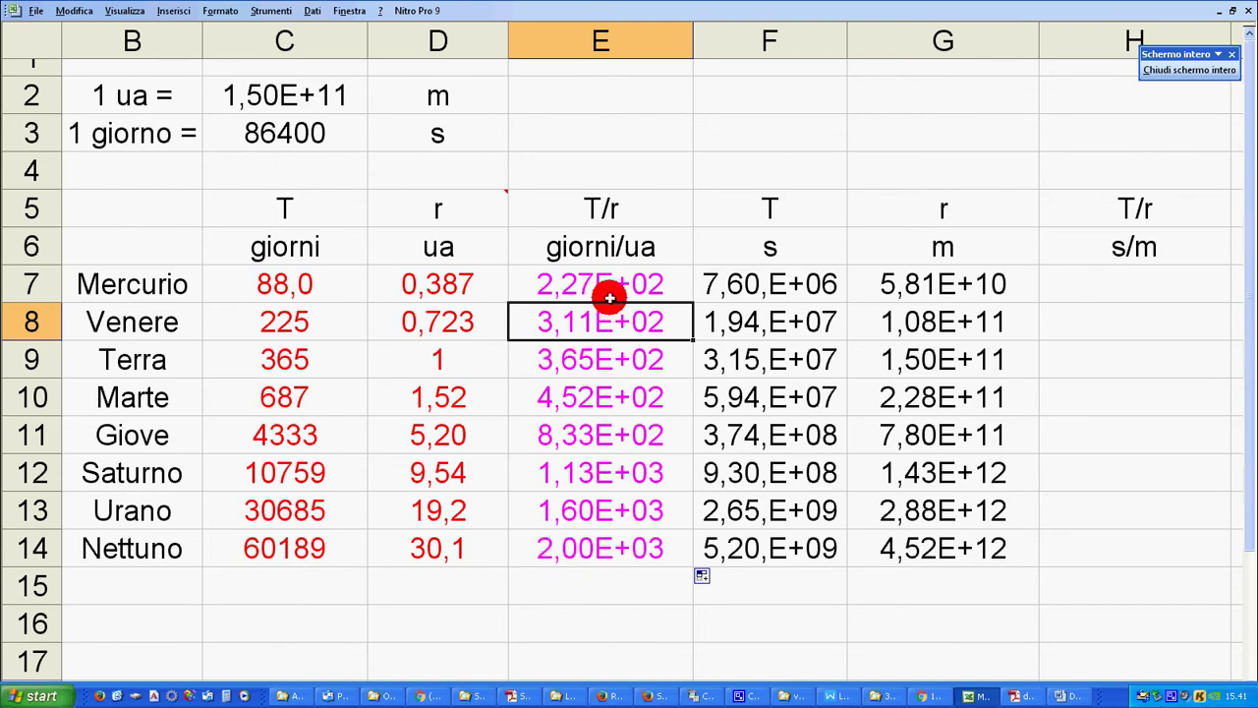
# - Compare the T and r columns, clear the ratios in E7:E14, and change the headings in E5:E6 to T^2/r and giorni^2/ua
pyautogui.moveTo(282, 281); pyautogui.dragTo(286, 543)
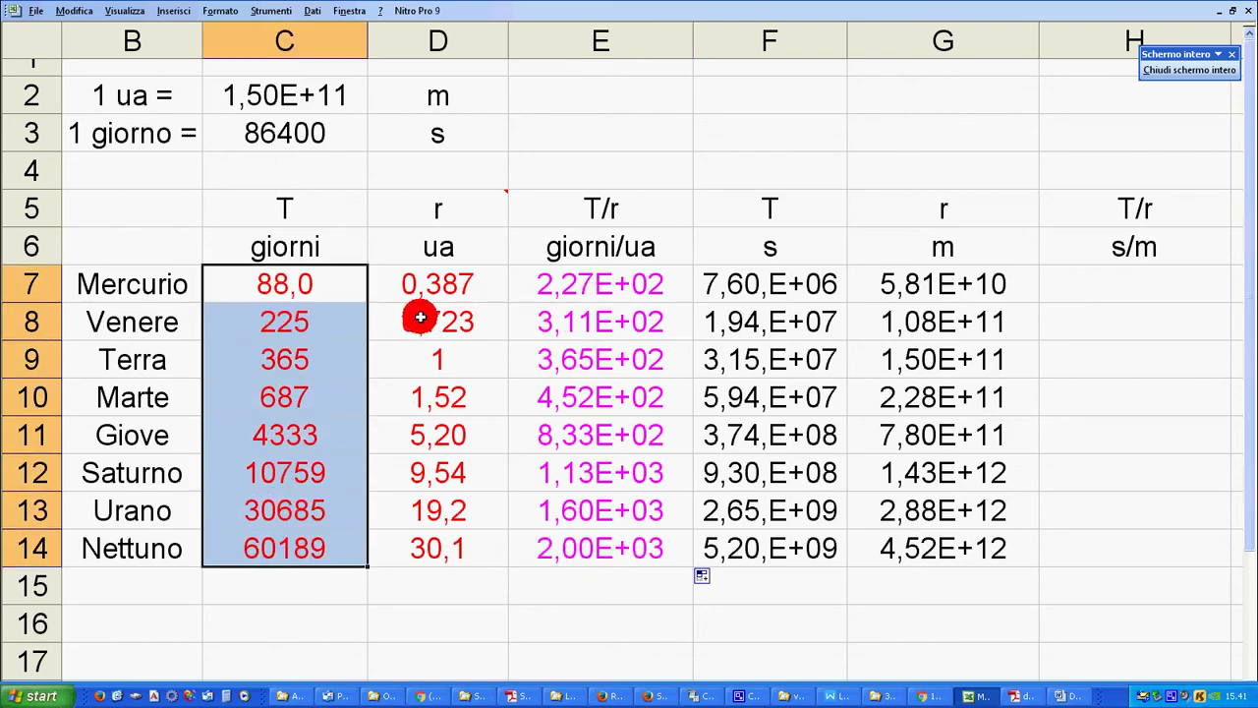
pyautogui.moveTo(445, 283); pyautogui.dragTo(447, 548)
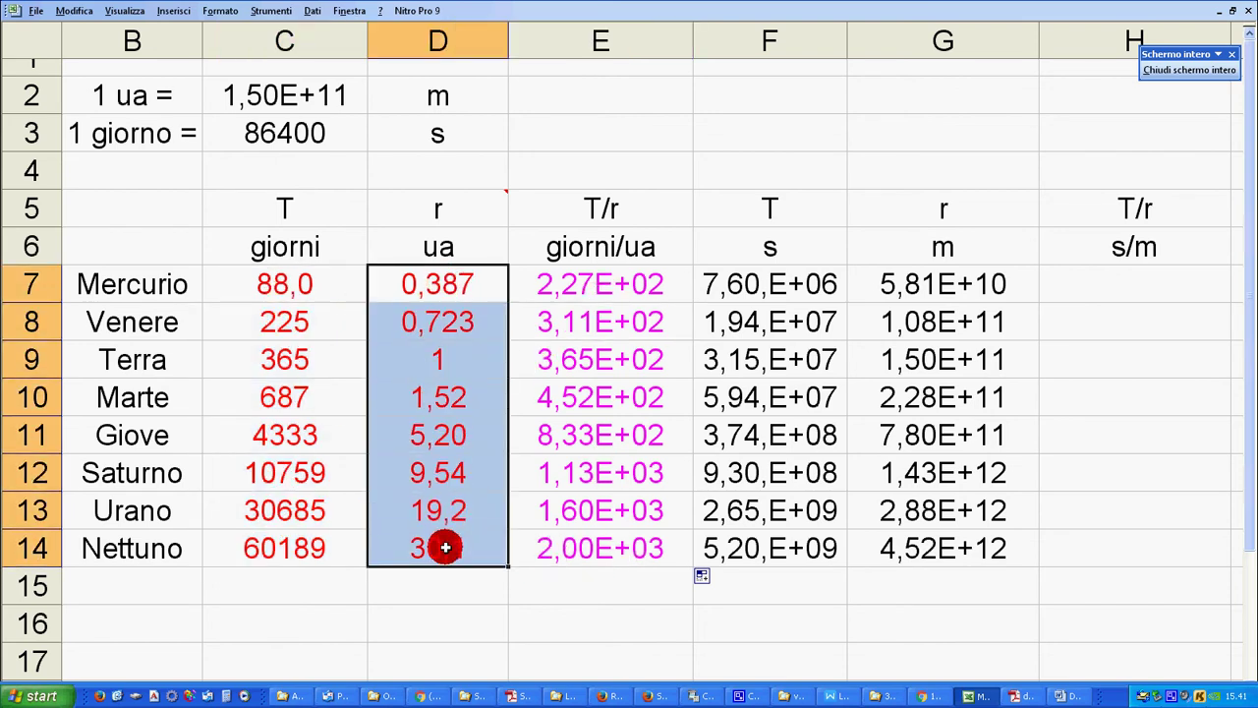
pyautogui.click(439, 281)
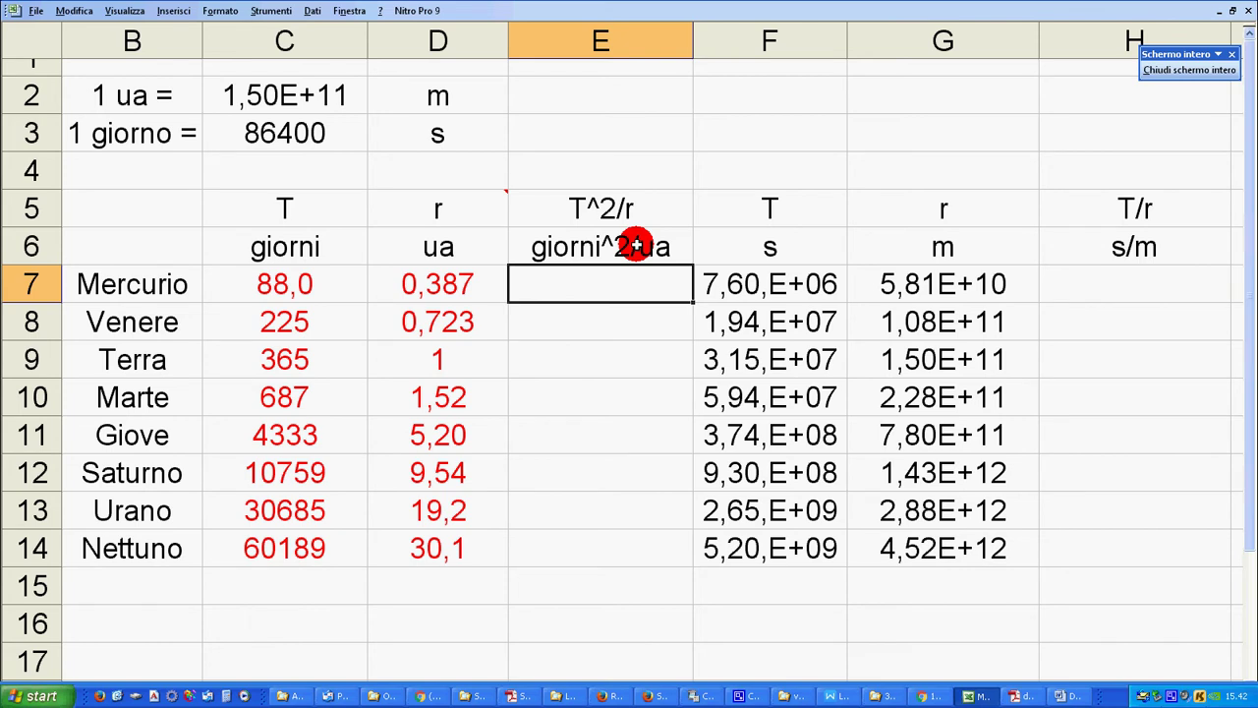
# - Enter the formula +C7^2/D7 in E7 and copy it down to E14
pyautogui.write('+C7^2/D7')
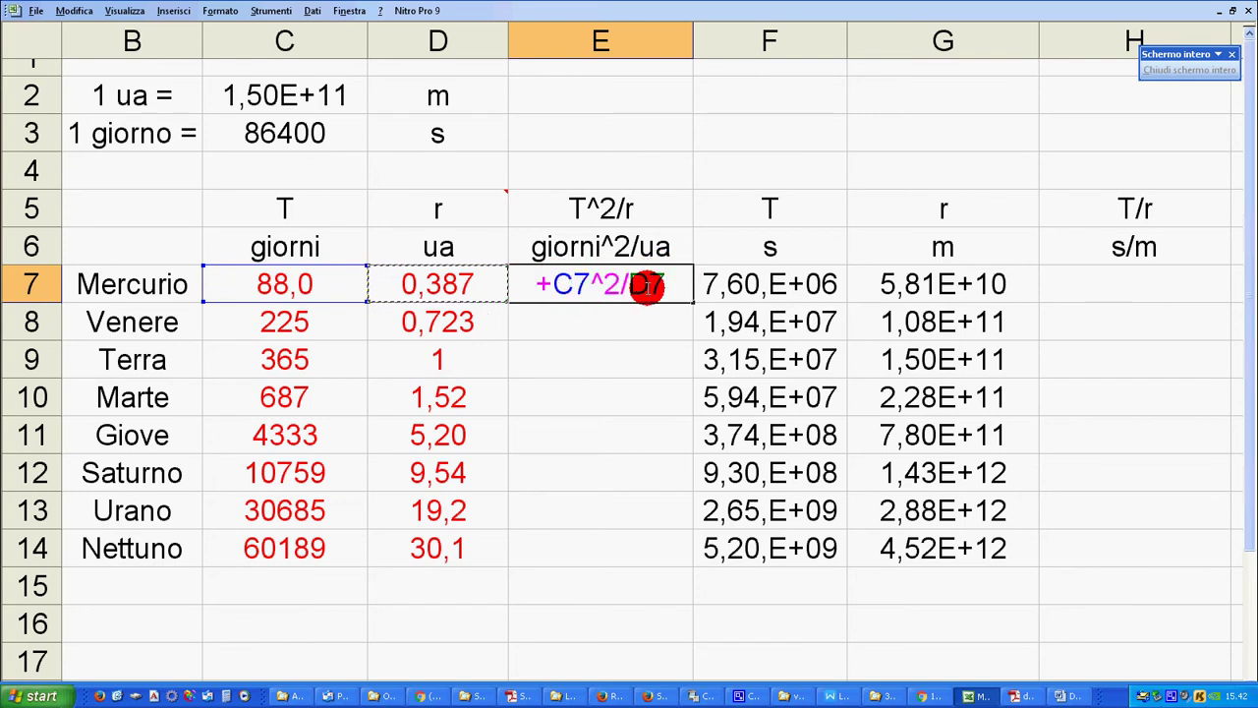
pyautogui.press('Return')
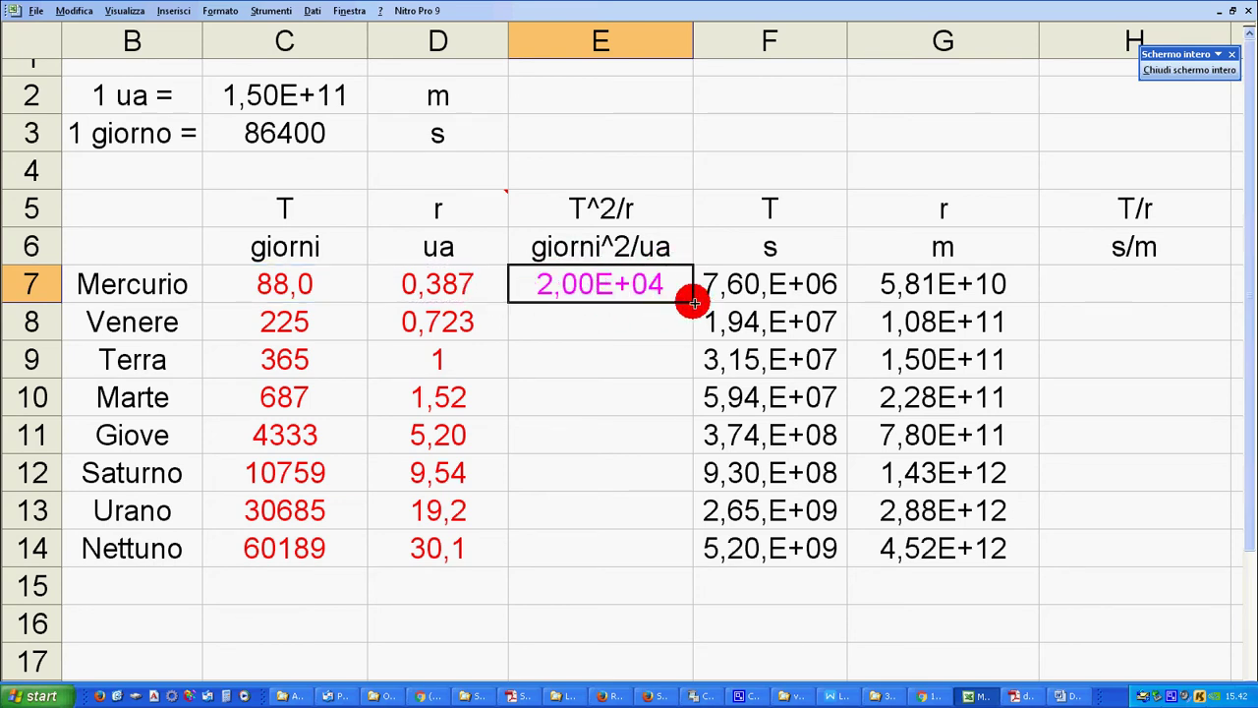
pyautogui.moveTo(691, 301); pyautogui.dragTo(702, 556)
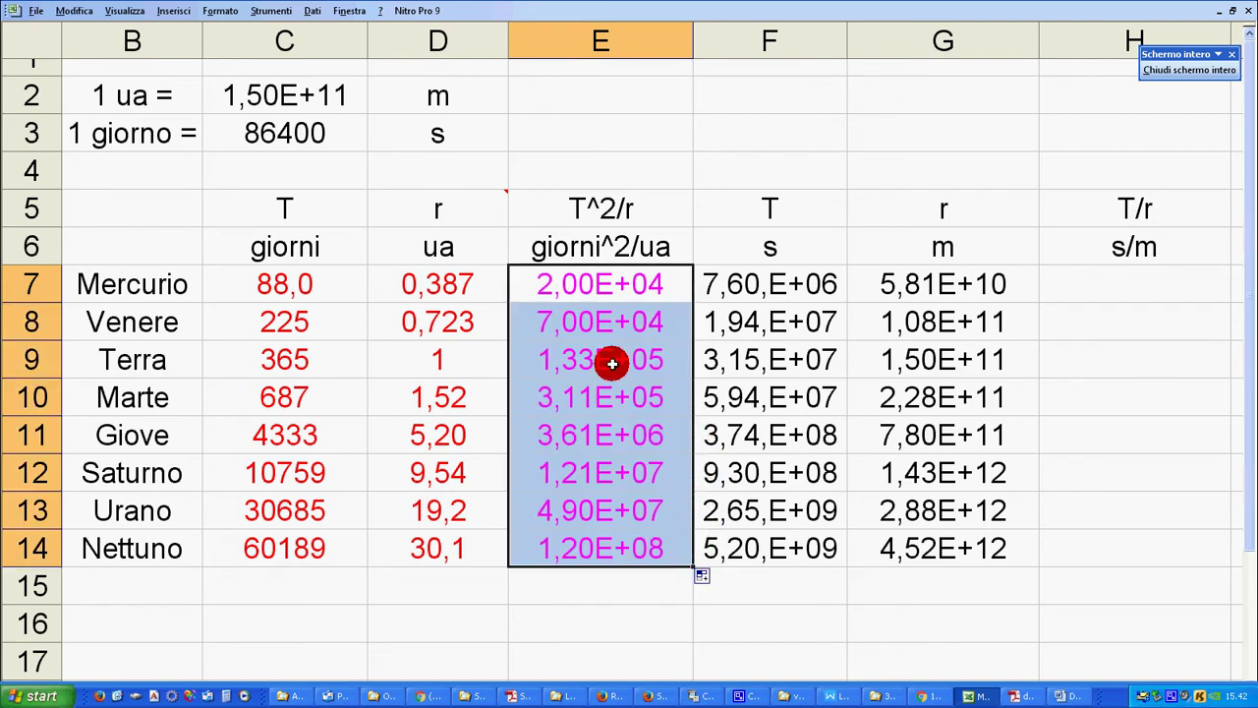
# - Compare the ratios with T and r, clear E7:E14, and change the headings in E5:E6 to T/r^2 and giorni/ua^2
pyautogui.click(615, 538)
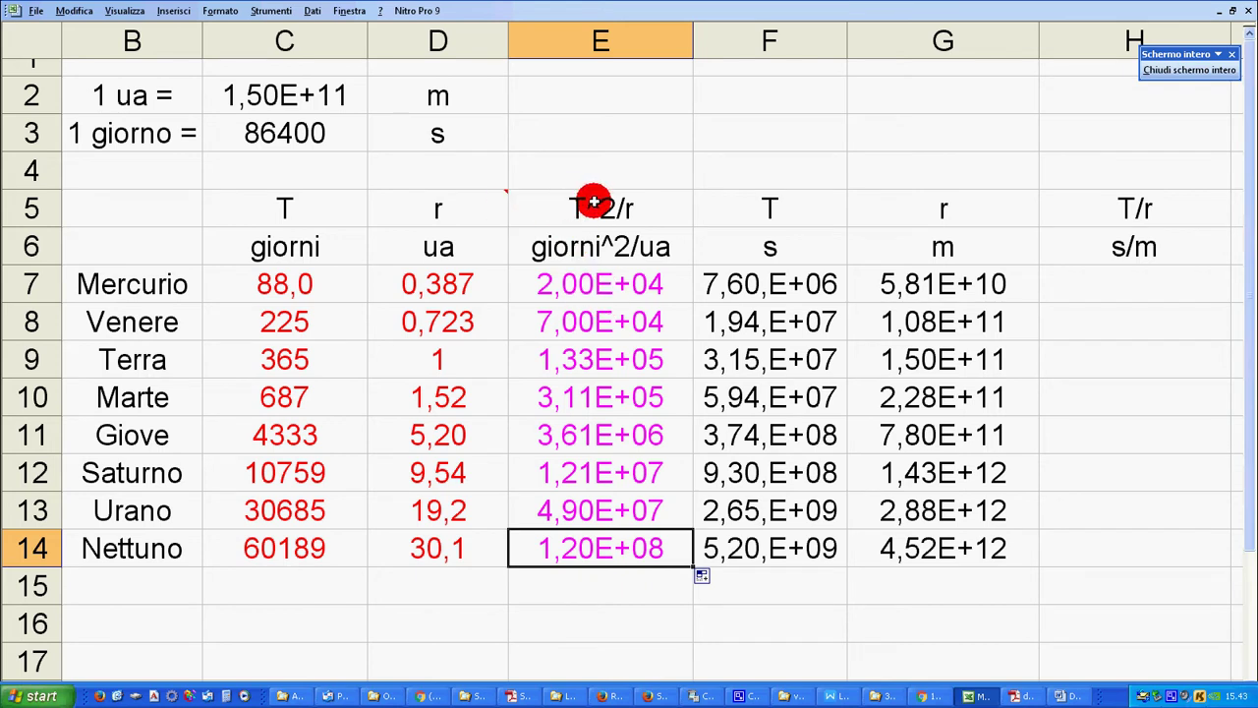
pyautogui.click(289, 207)
pyautogui.click(438, 206)
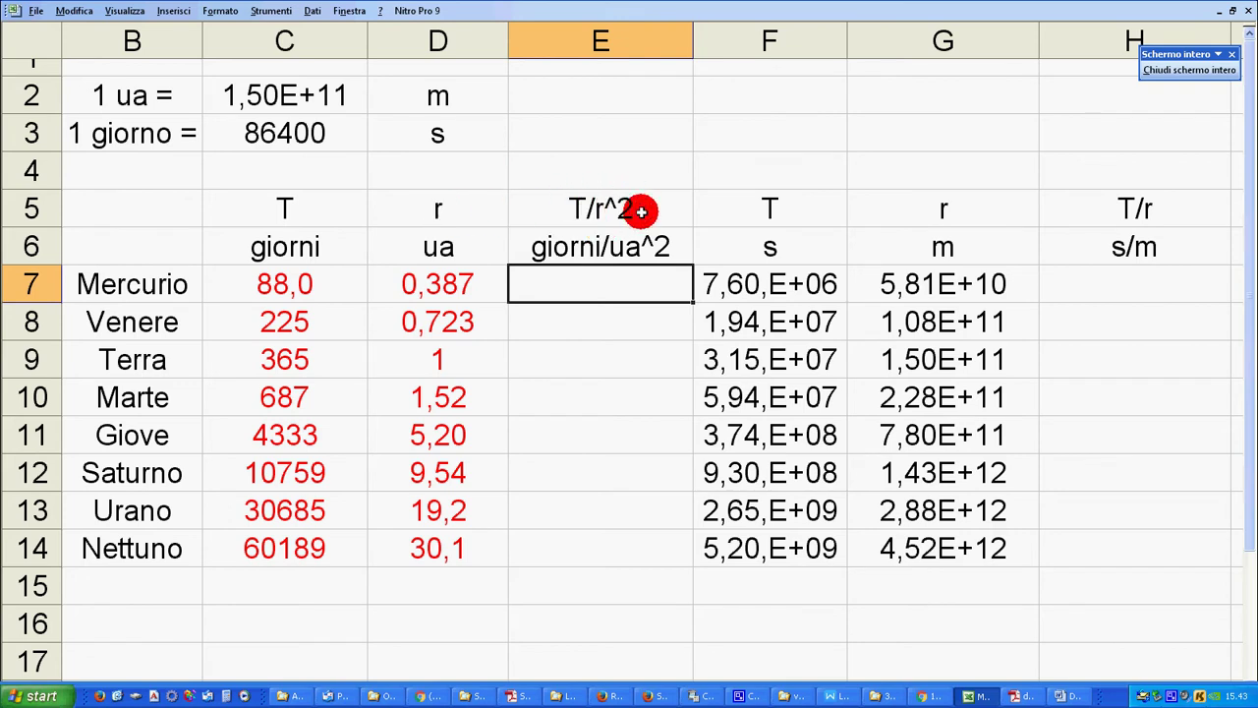
# - Enter the formula +C7/D7^2 in E7 and fill it down through E14 for all planets
pyautogui.write('+C7/D7^2')
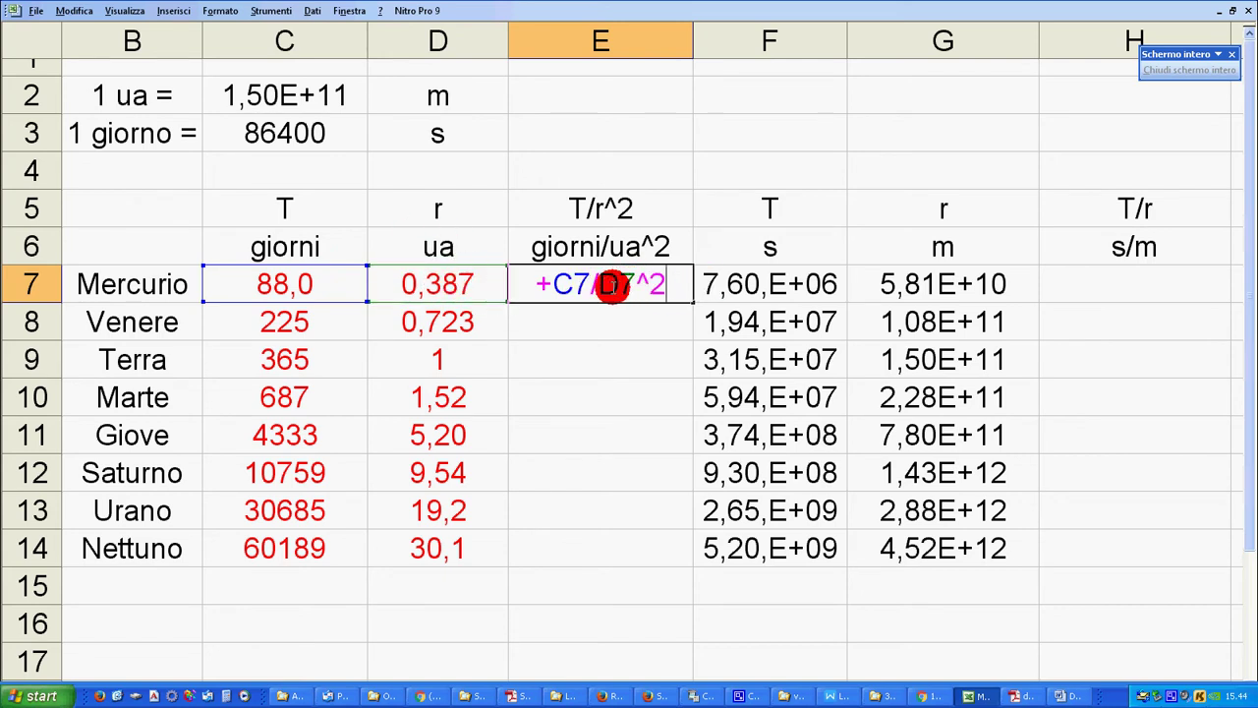
pyautogui.hotkey('ctrl', 'Return')
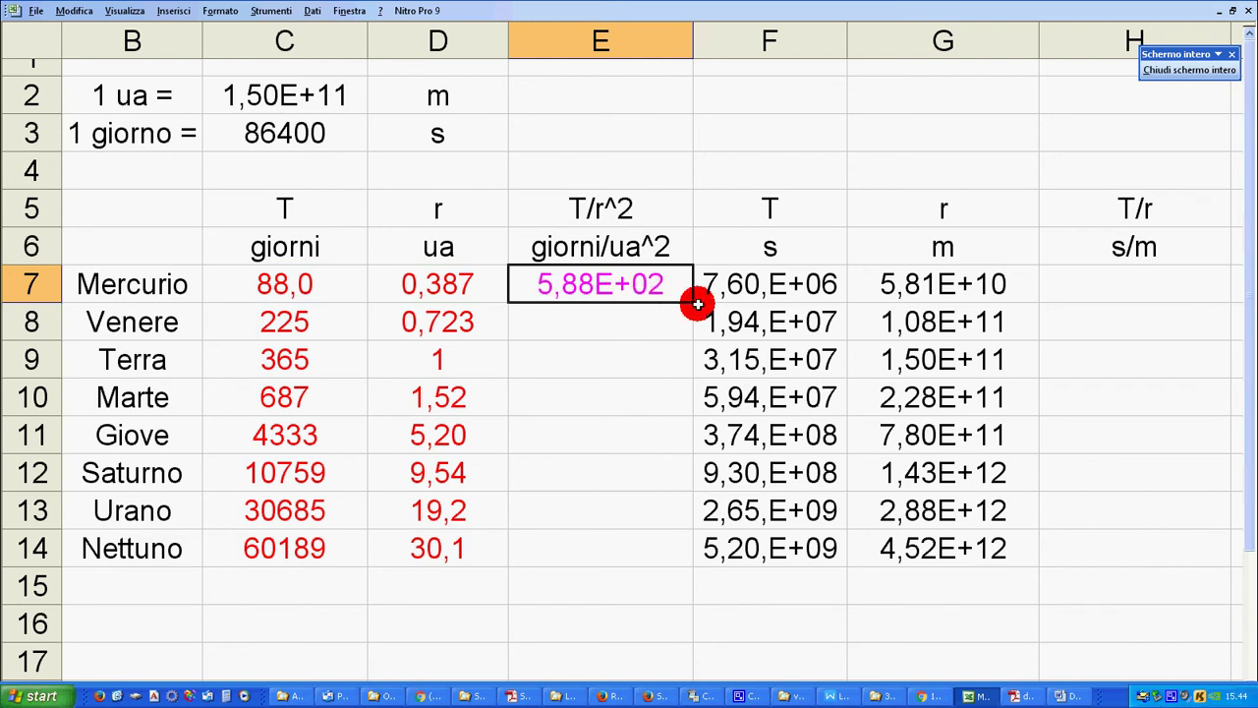
pyautogui.moveTo(692, 305); pyautogui.dragTo(678, 552)
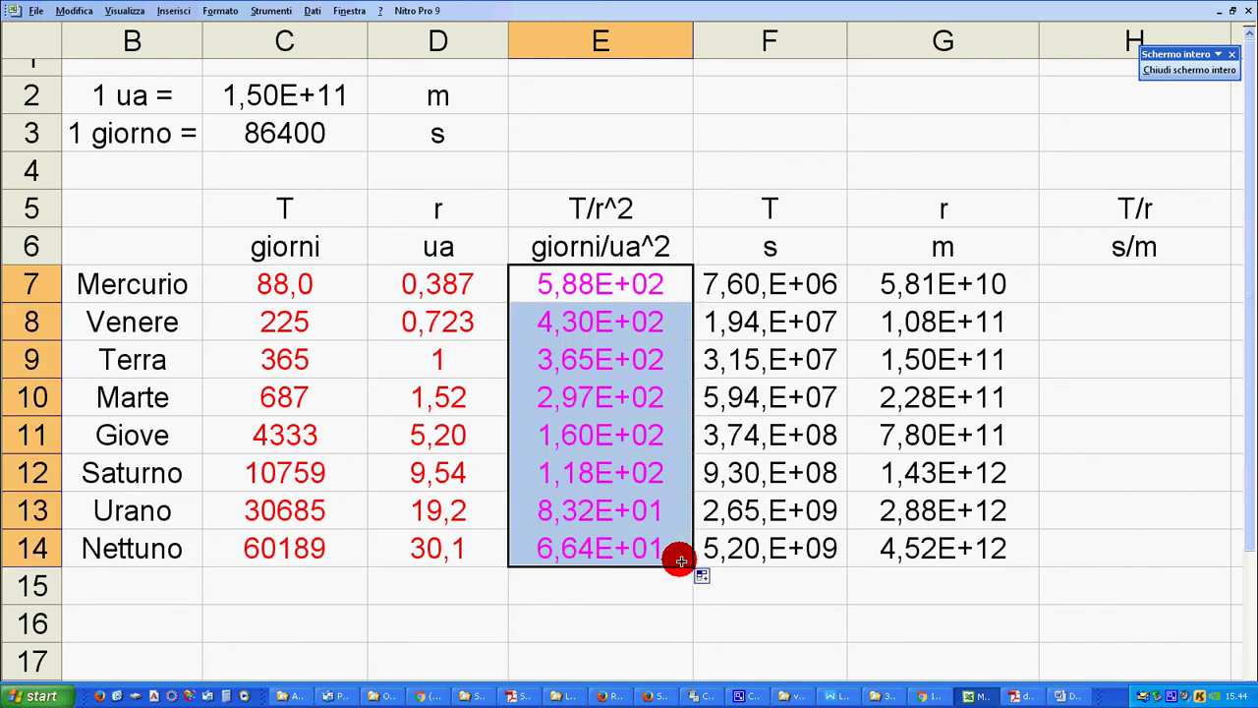
pyautogui.click(626, 537)
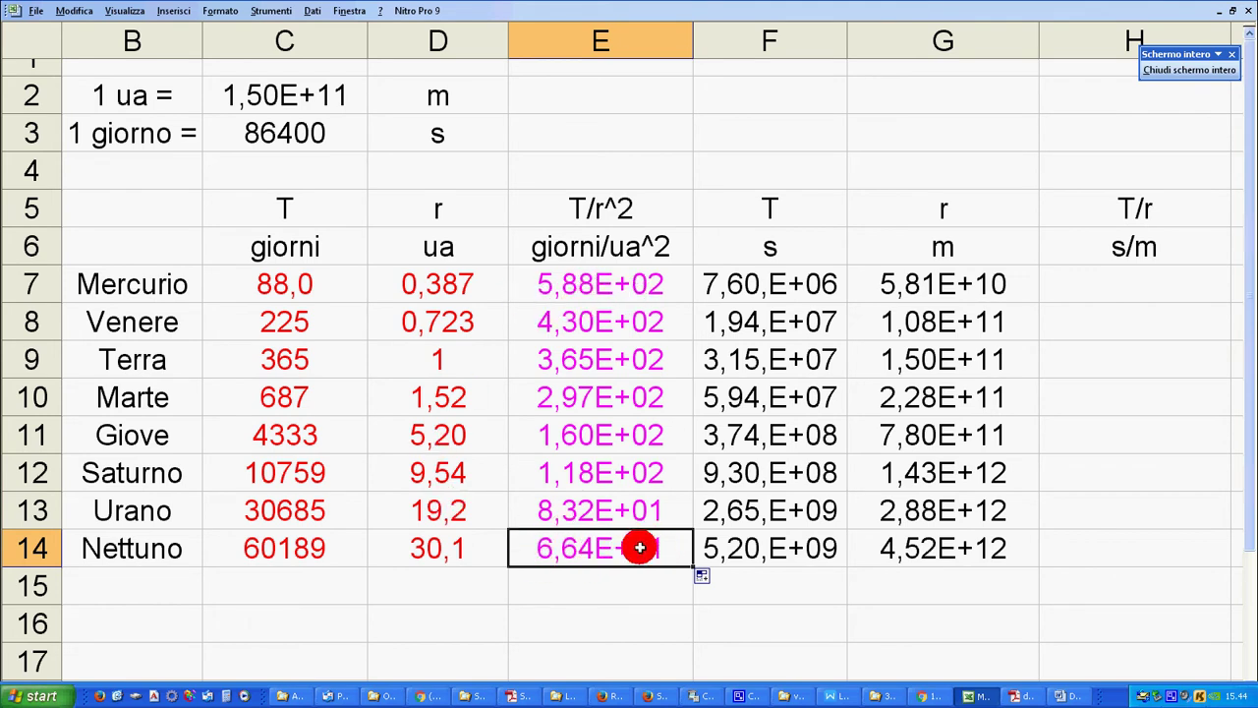
# - Consult the textbook section on Kepler's third law, return to the sheet, clear E7:E14, and set E5:E6 to T^2/r^3 and giorni^2/ua^3
pyautogui.hotkey('alt', 'Tab')
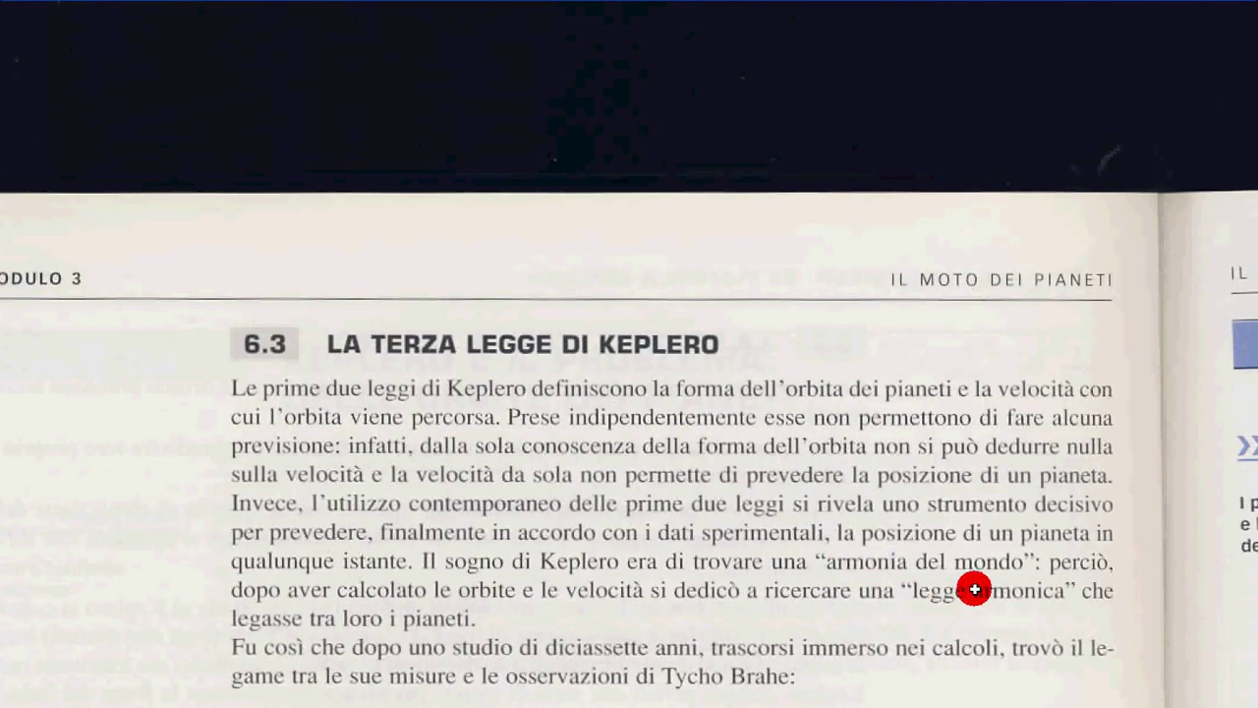
pyautogui.hotkey('alt', 'Tab')
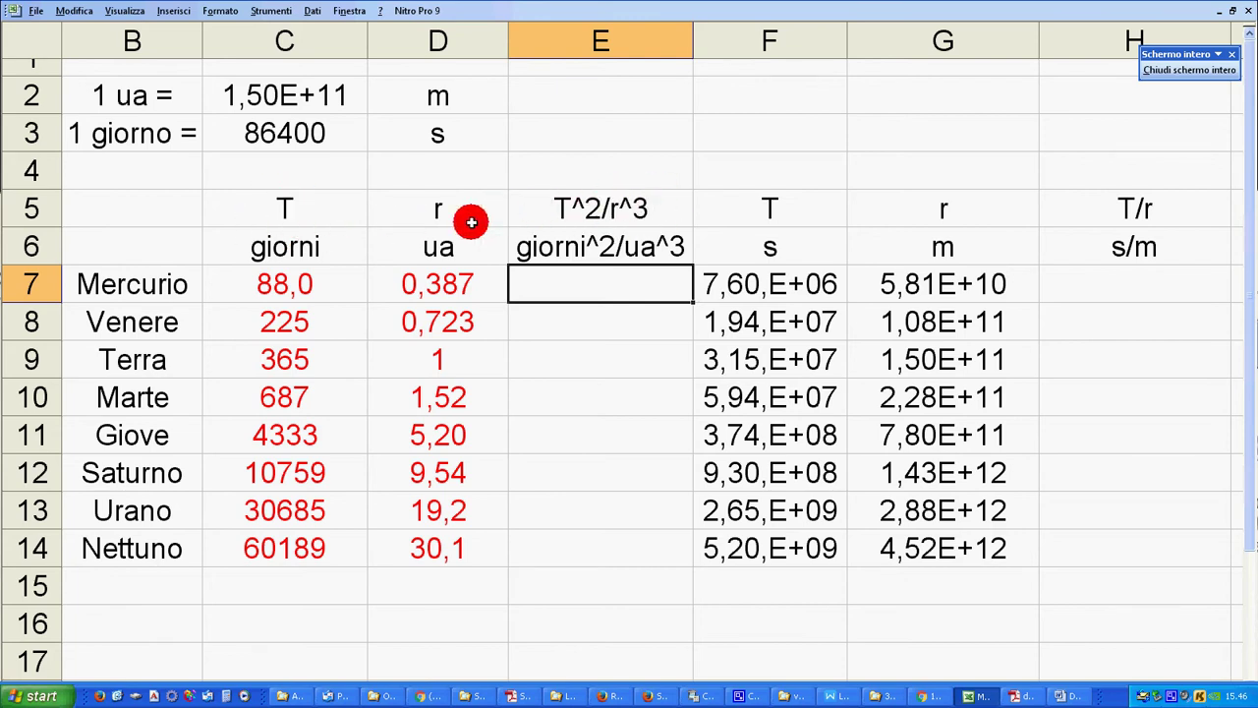
# - Enter the formula +C7^2/D7^3 in E7 and fill it down through E14
pyautogui.write('+C7^2/D7^3')
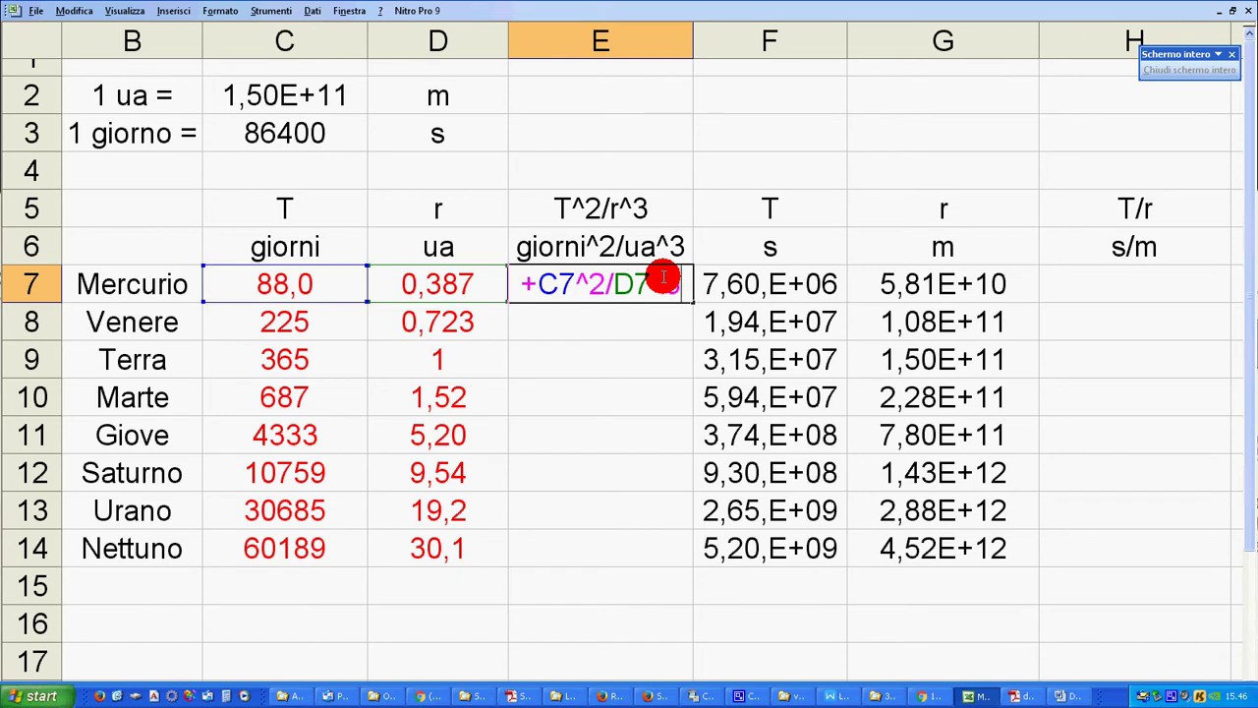
pyautogui.press('Return')
pyautogui.moveTo(691, 303); pyautogui.dragTo(682, 565)
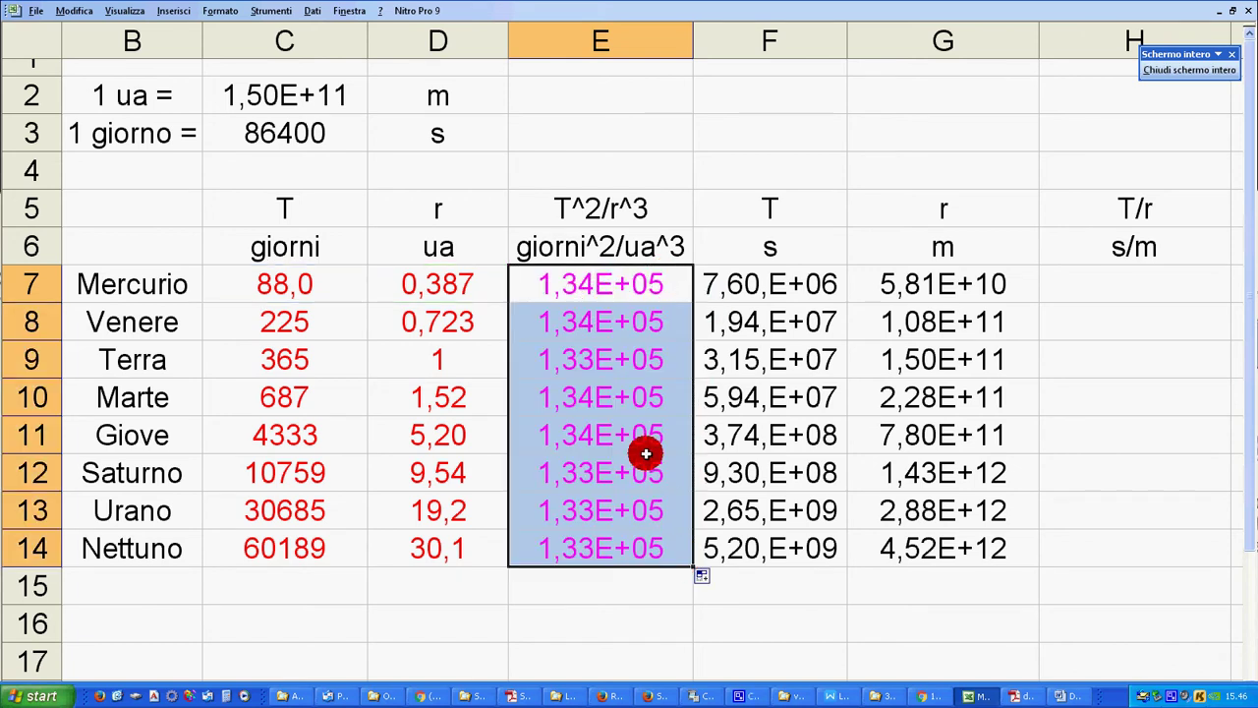
pyautogui.click(597, 576)
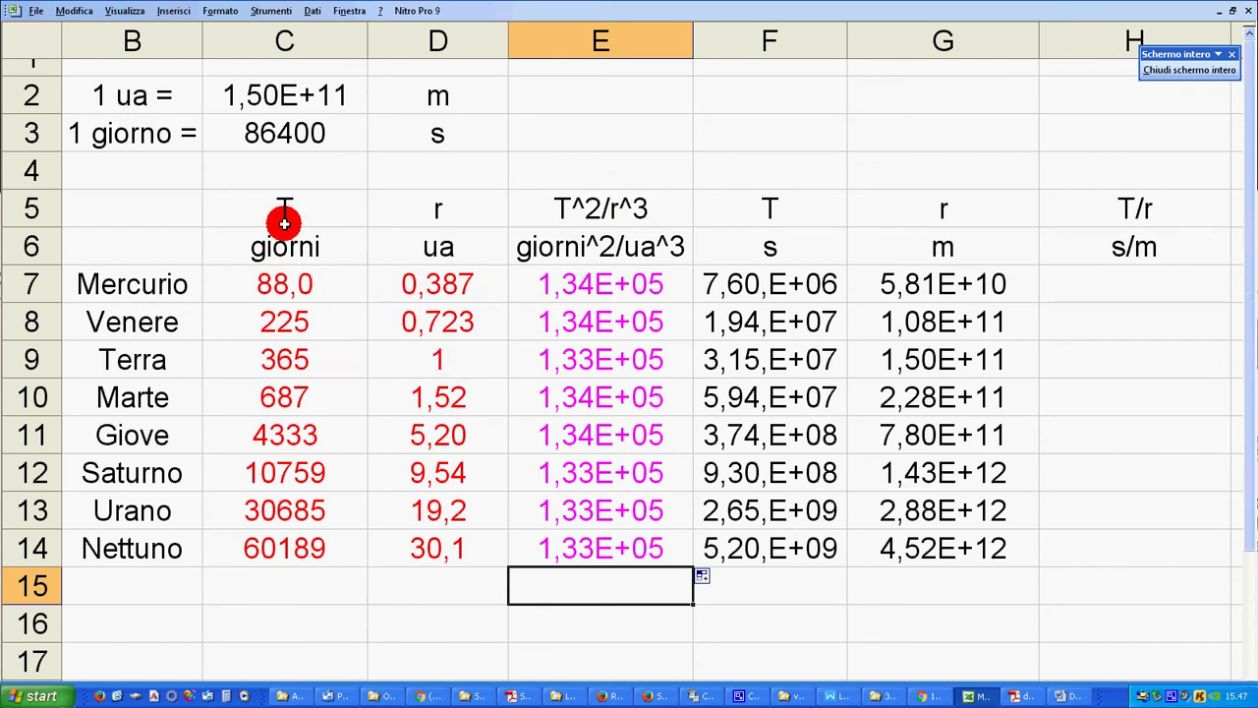
# - Review Venere's T, r and ratio cells, and change the headings in H5:H6 to T^2/r^3 and s^2/m^3
pyautogui.click(306, 331)
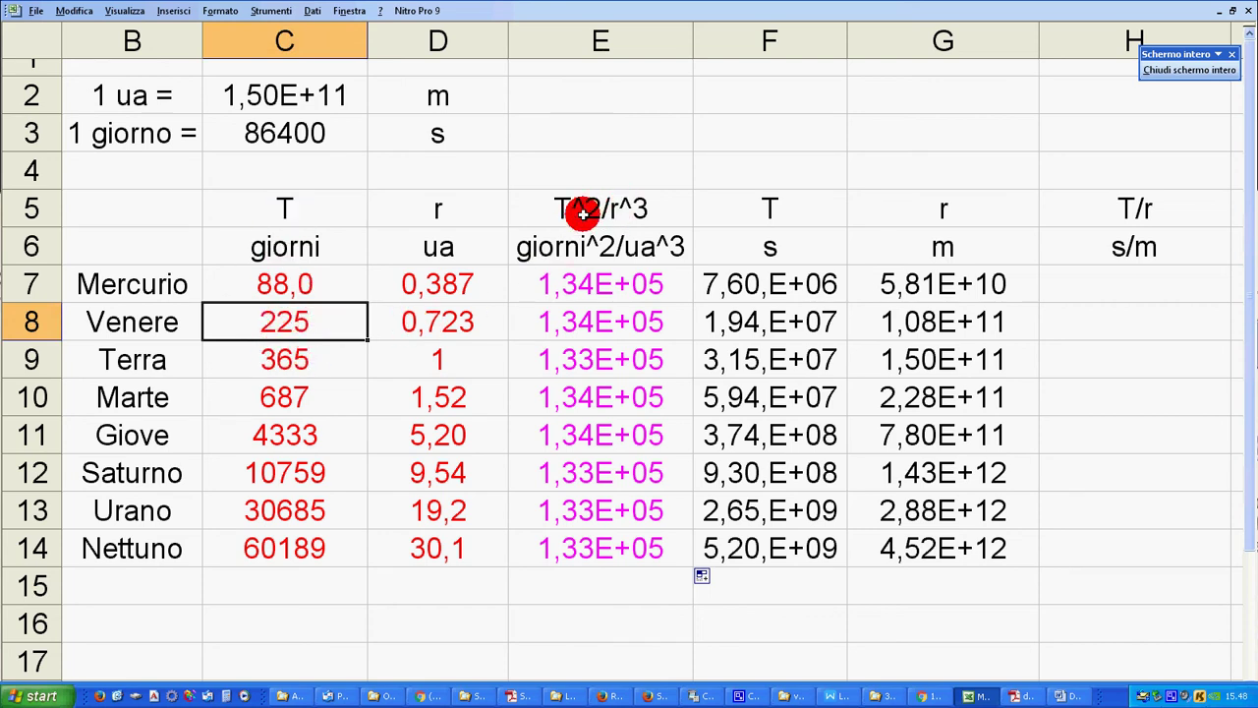
pyautogui.click(470, 318)
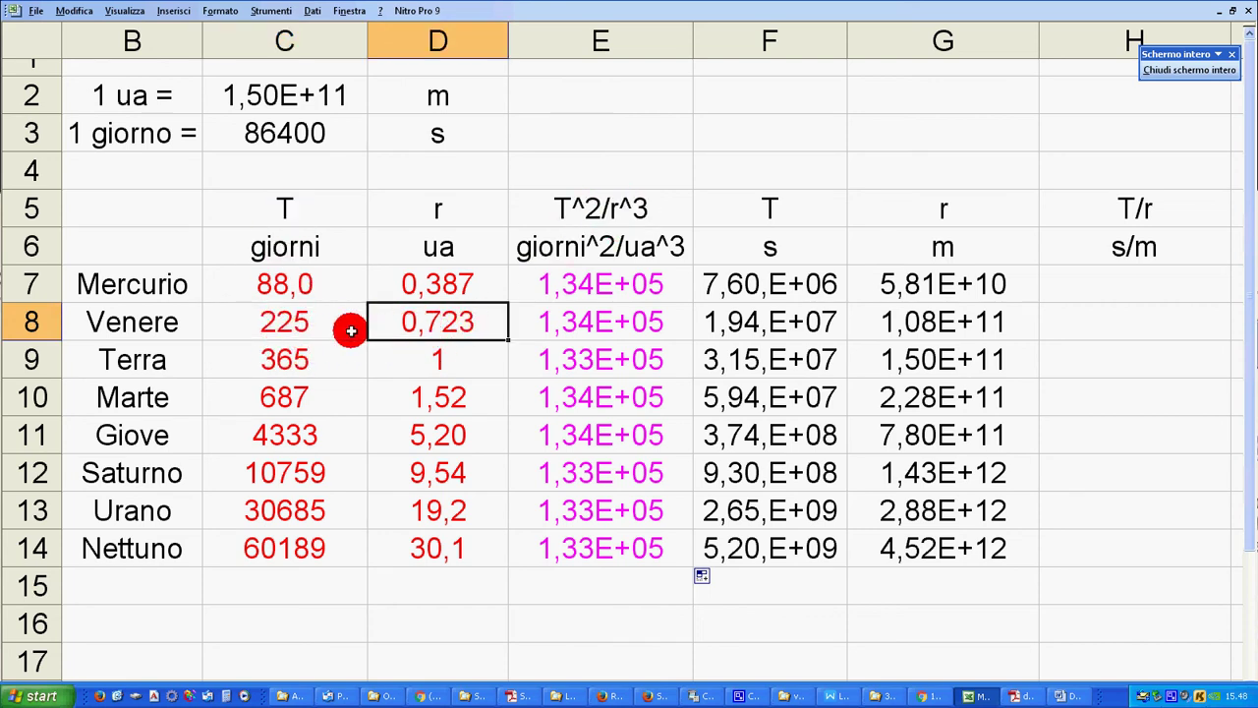
pyautogui.click(612, 325)
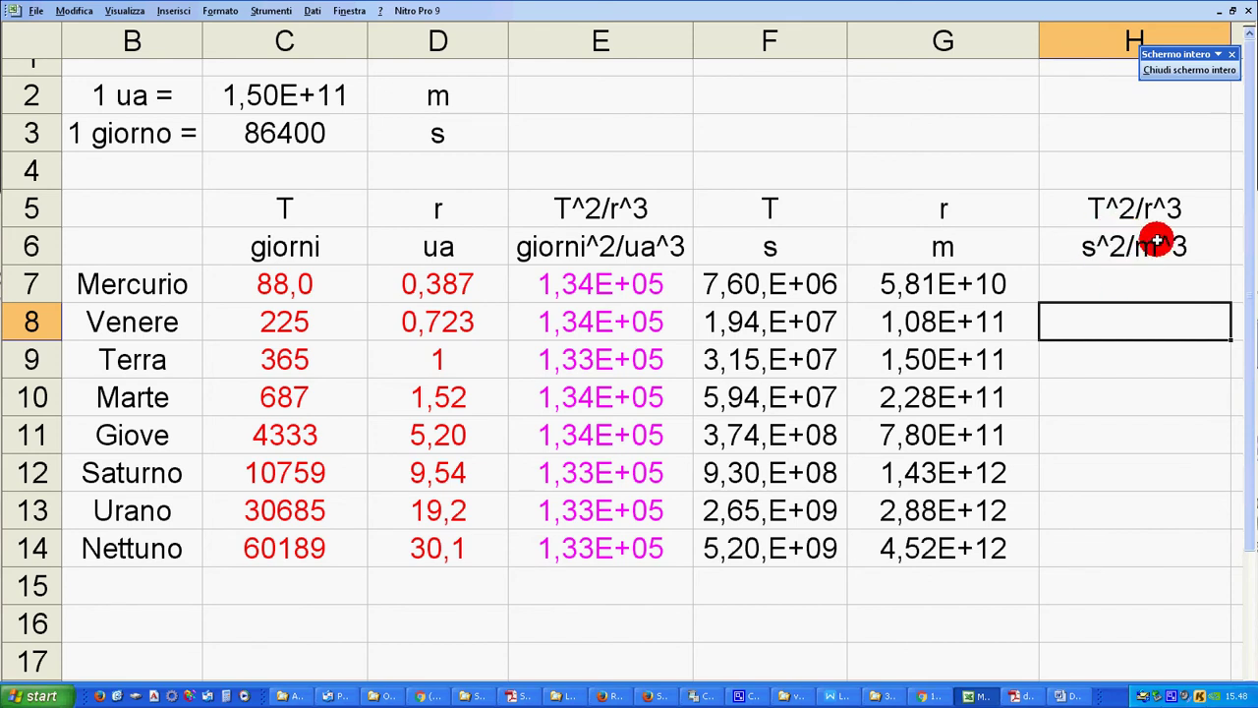
# - Copy the ratio formula from E7 to H7, check that it reads =+F7^2/G7^3, and fill it down through H14
pyautogui.click(662, 293)
pyautogui.hotkey('ctrl', 'c')
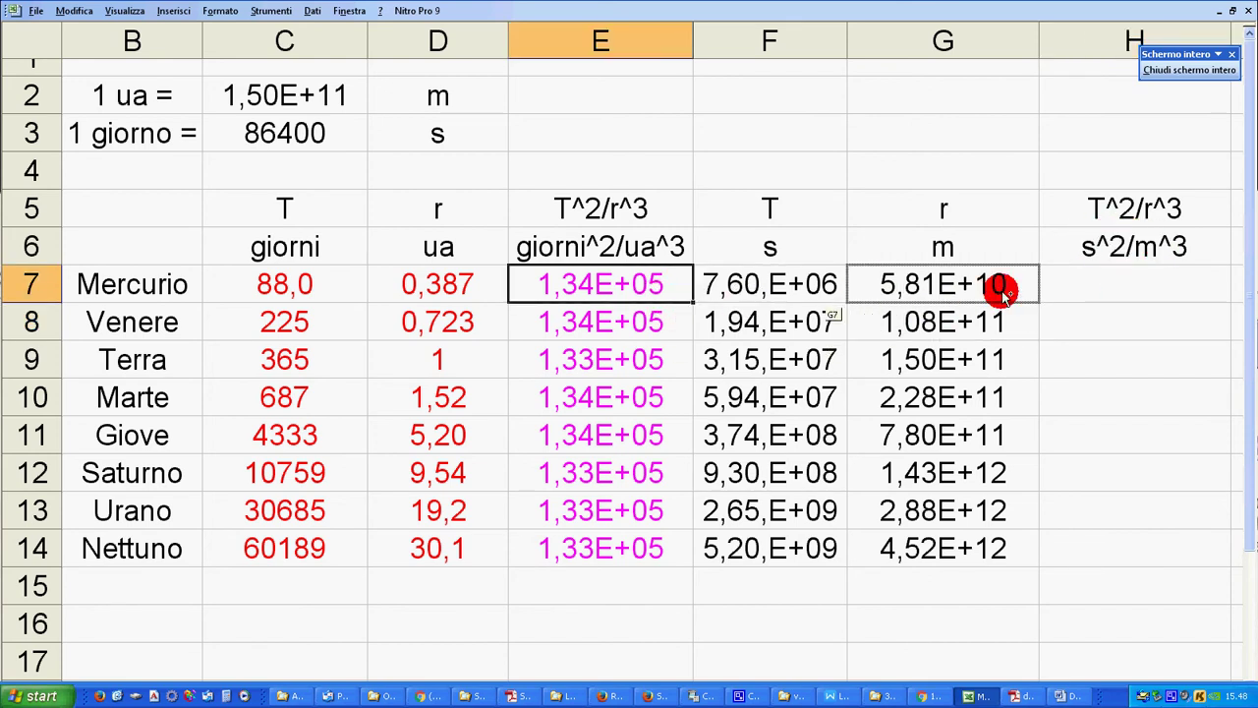
pyautogui.click(1089, 287)
pyautogui.press('Return')
pyautogui.doubleClick(1086, 284)
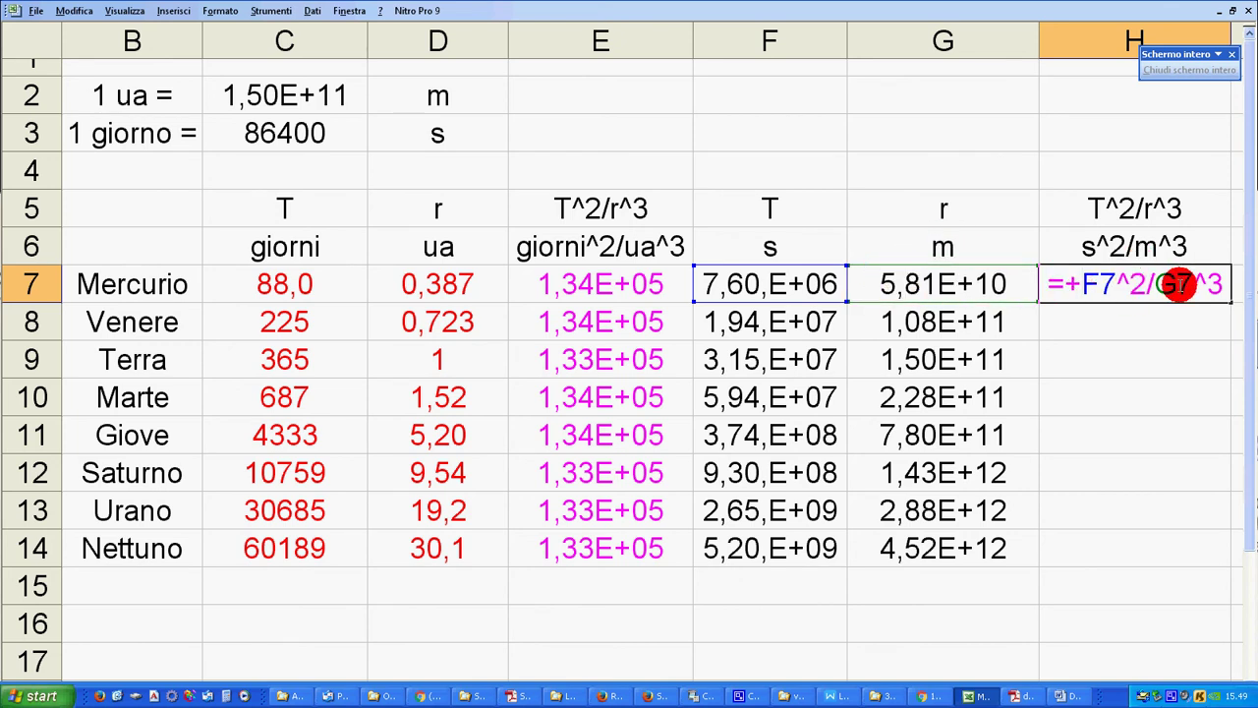
pyautogui.press('Return')
pyautogui.moveTo(1231, 301); pyautogui.dragTo(1229, 557)
pyautogui.click(1132, 408)
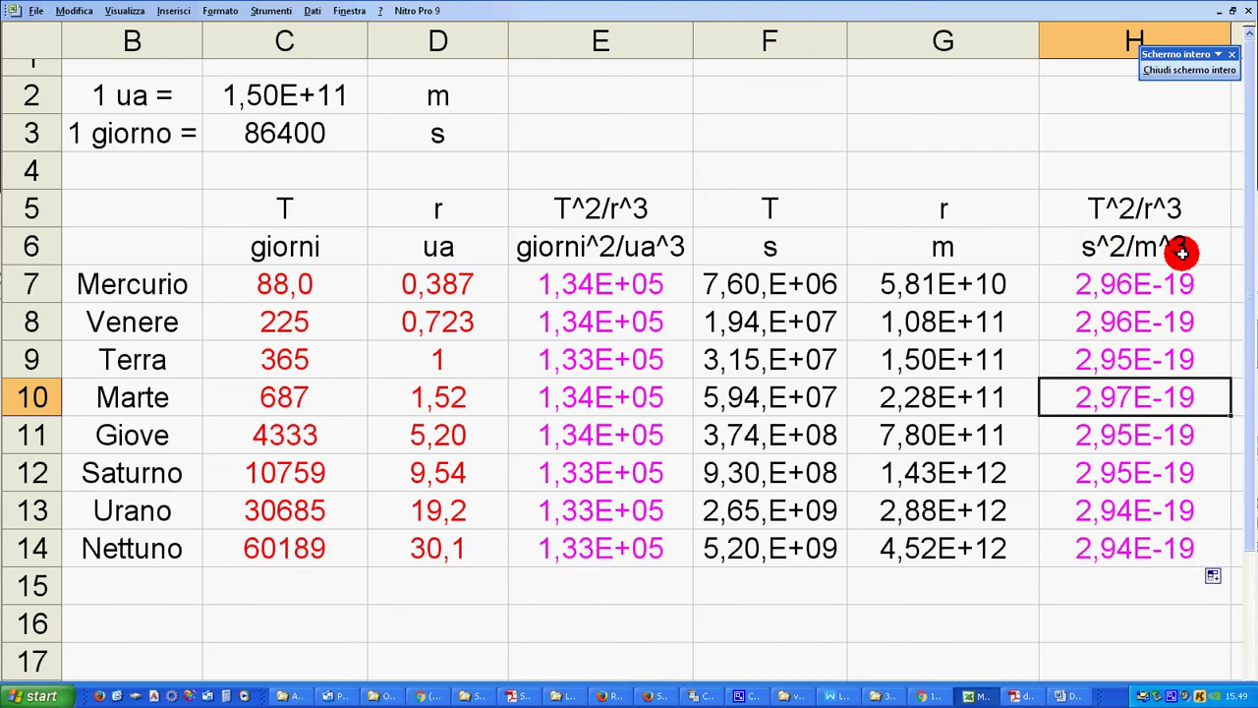
# - Switch to the textbook page to compare the calculated ratios with the constant in Kepler's third law
pyautogui.hotkey('alt', 'Tab')
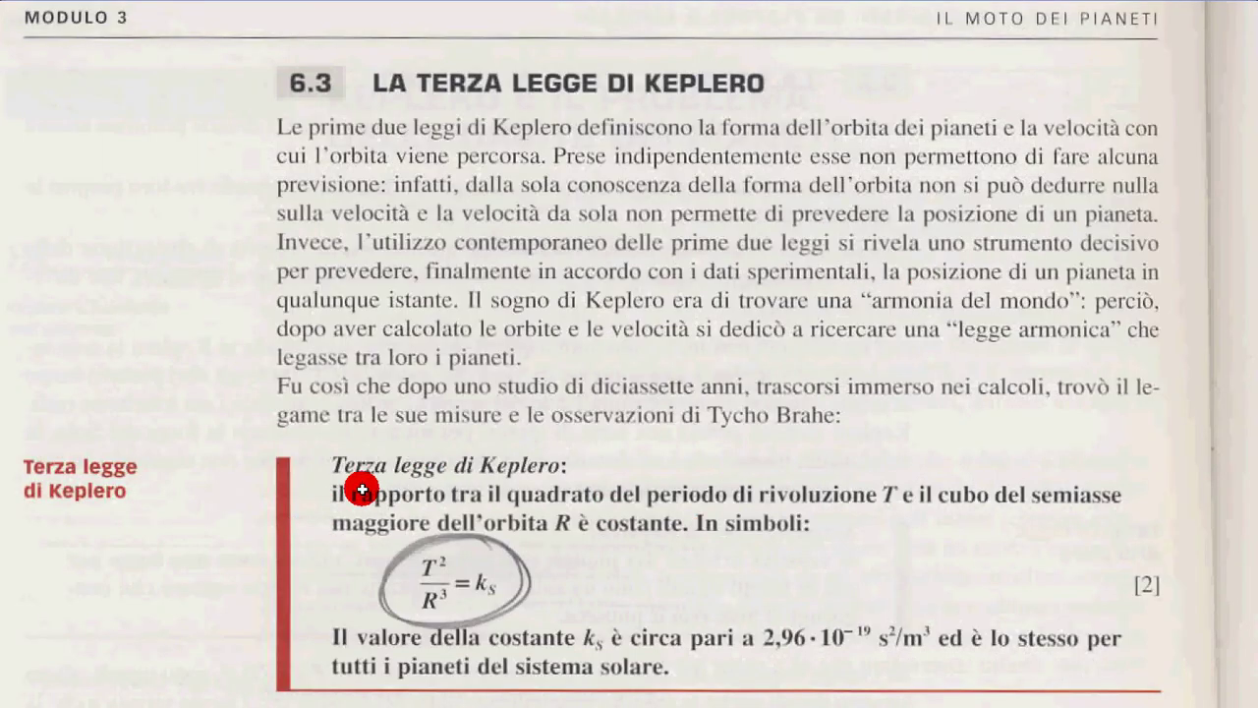